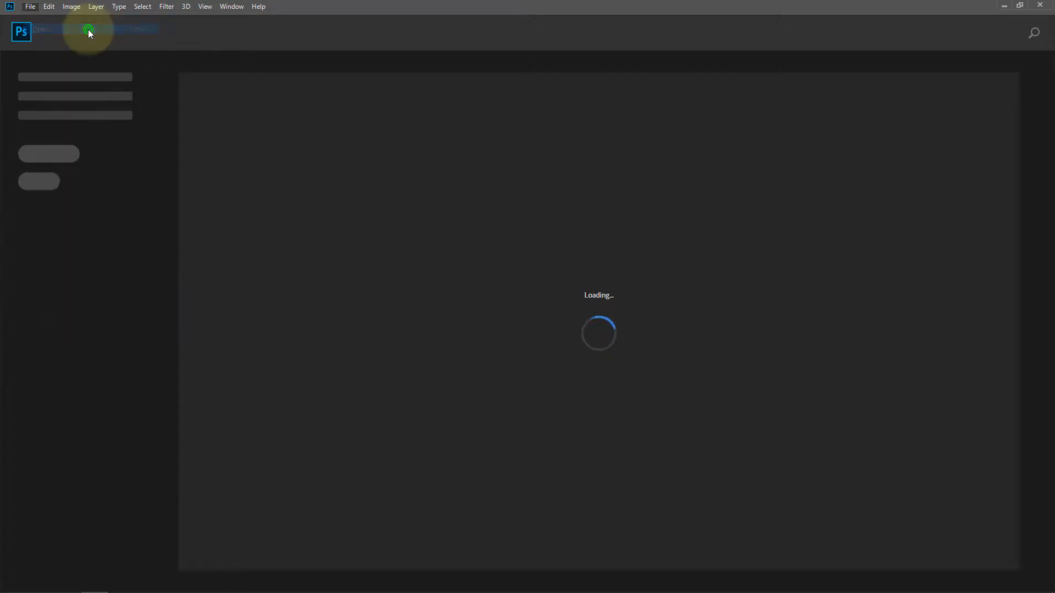
Step: Open the Black and White to Colored photo and duplicate its Background layer
{"action": "left_click", "coordinate": [131, 112]}
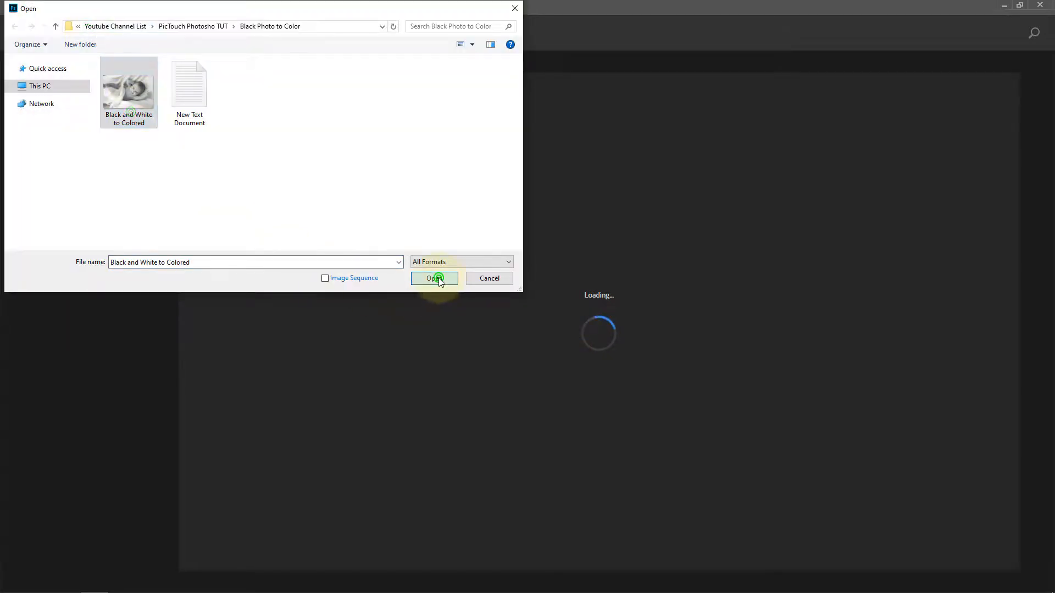
{"action": "left_click", "coordinate": [439, 278]}
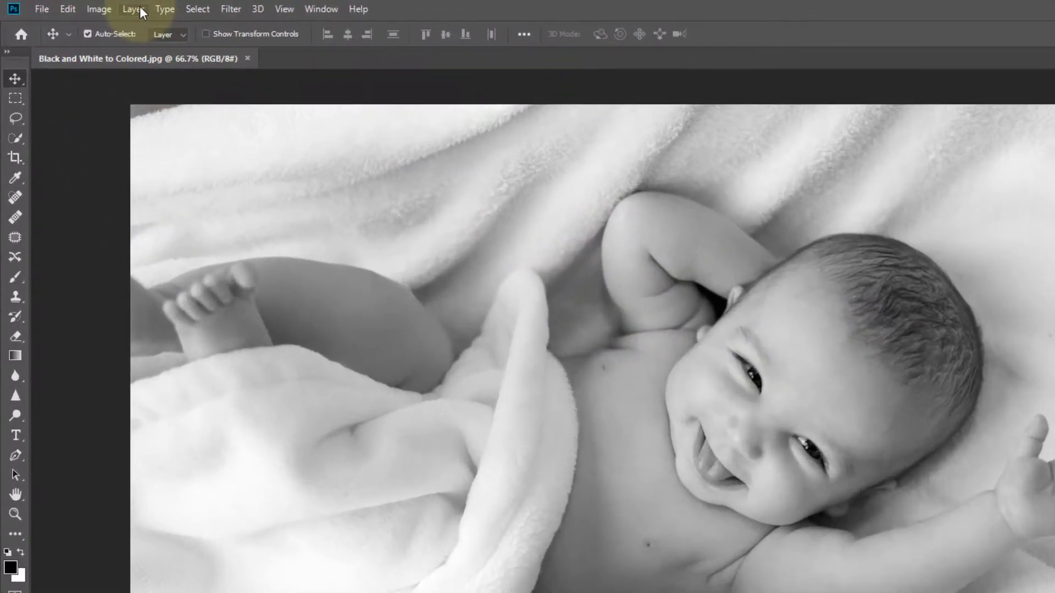
{"action": "left_click", "coordinate": [97, 6]}
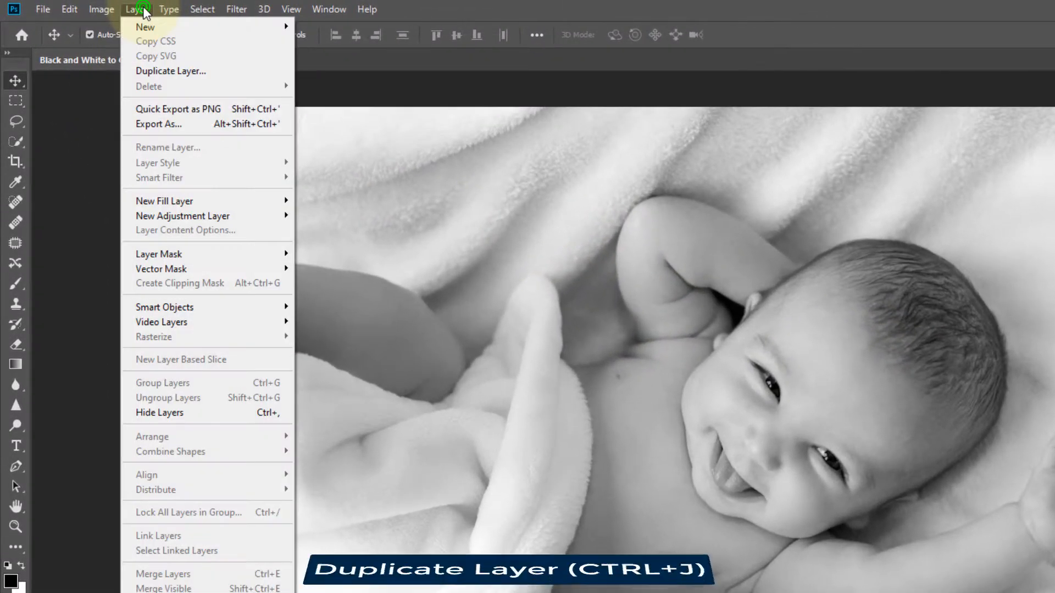
{"action": "left_click", "coordinate": [174, 70]}
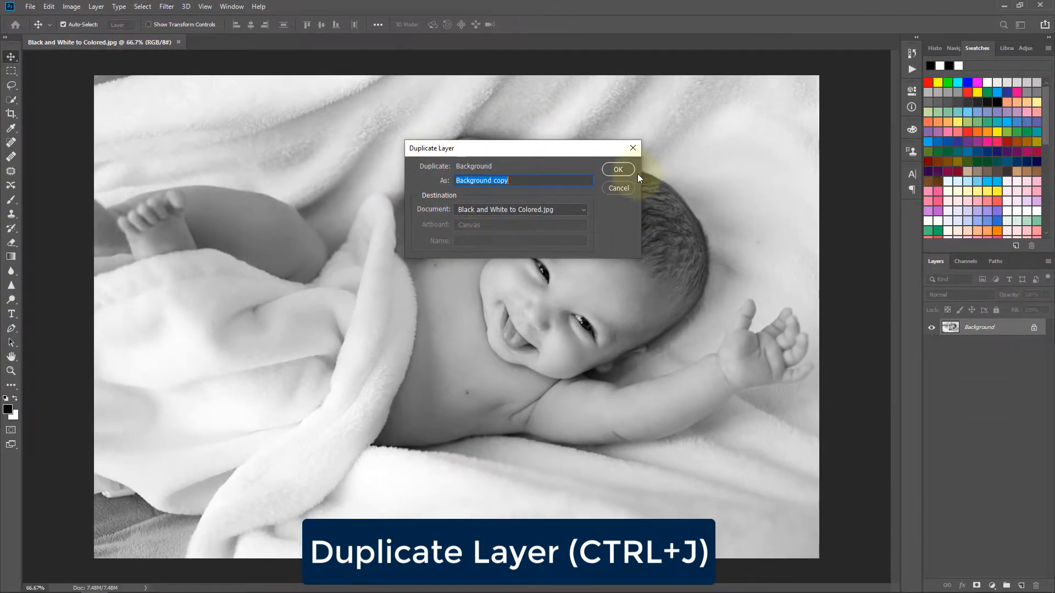
{"action": "left_click", "coordinate": [618, 170]}
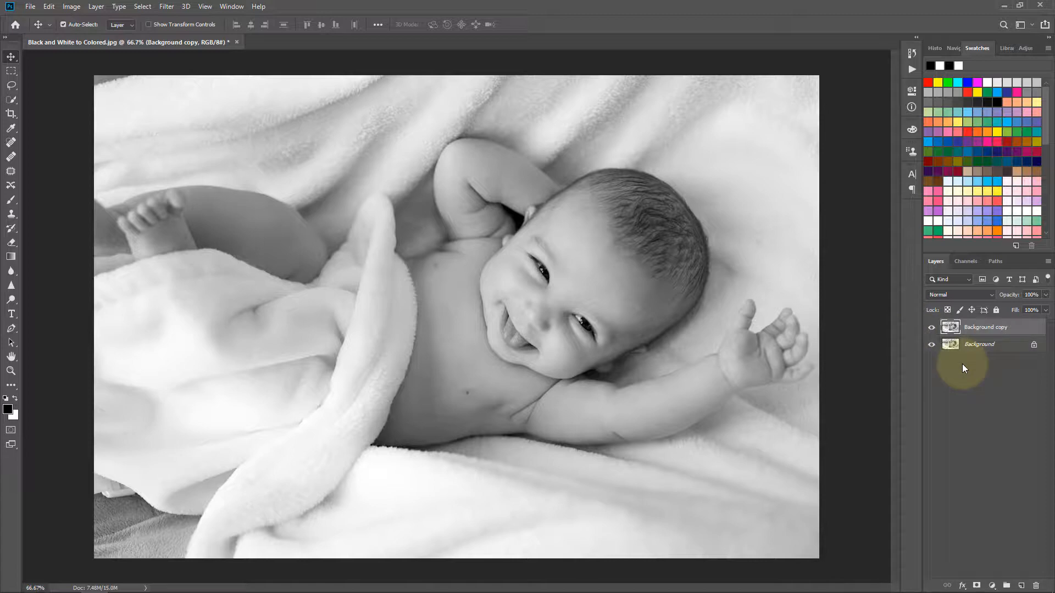
Step: Add a Hue/Saturation adjustment layer above the duplicated layer and enable Colorize
{"action": "left_click", "coordinate": [992, 585]}
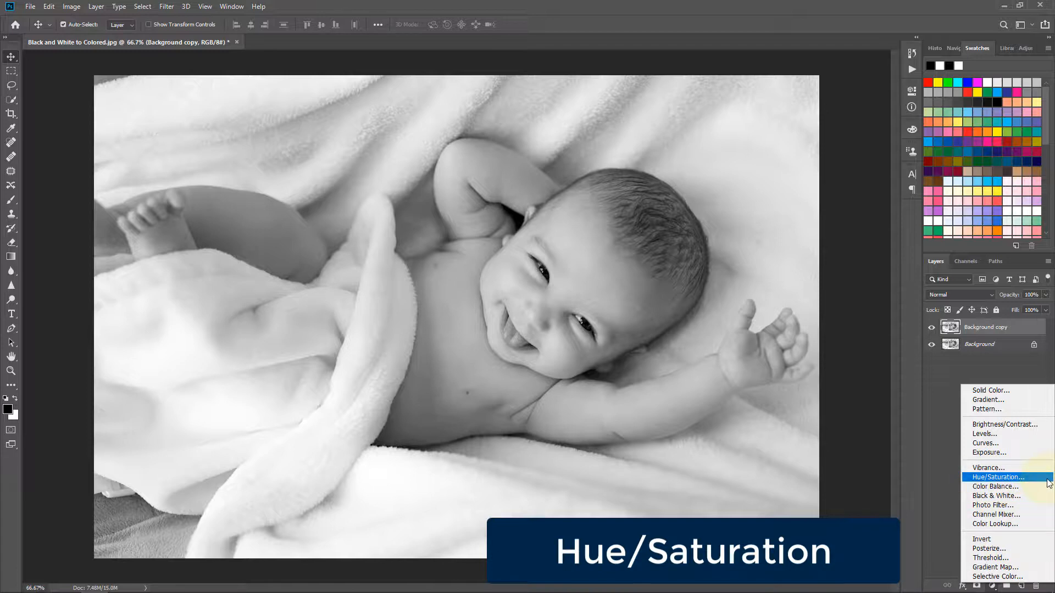
{"action": "left_click", "coordinate": [985, 477]}
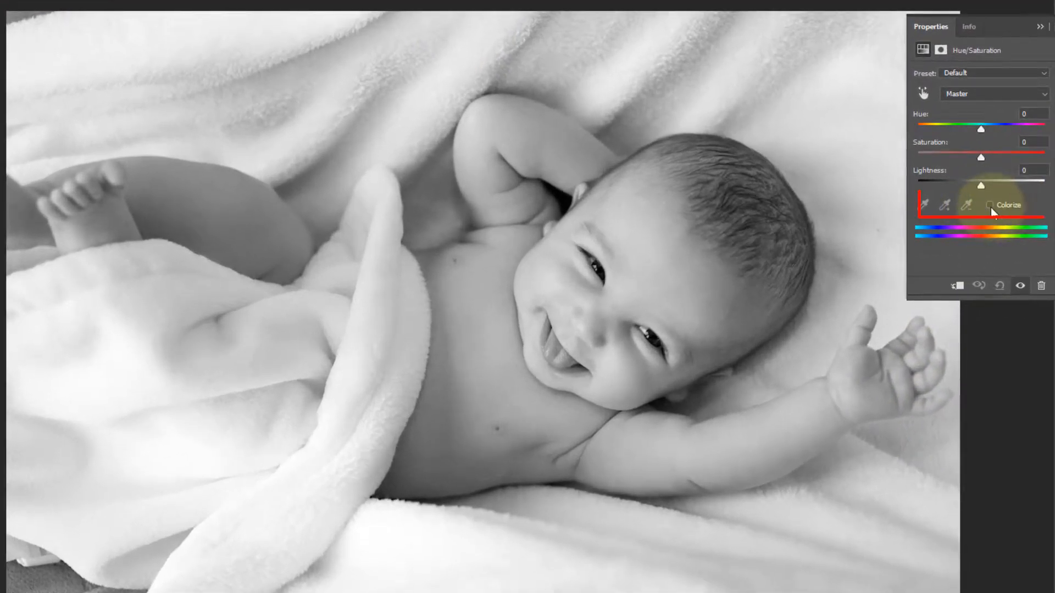
{"action": "left_click", "coordinate": [989, 205]}
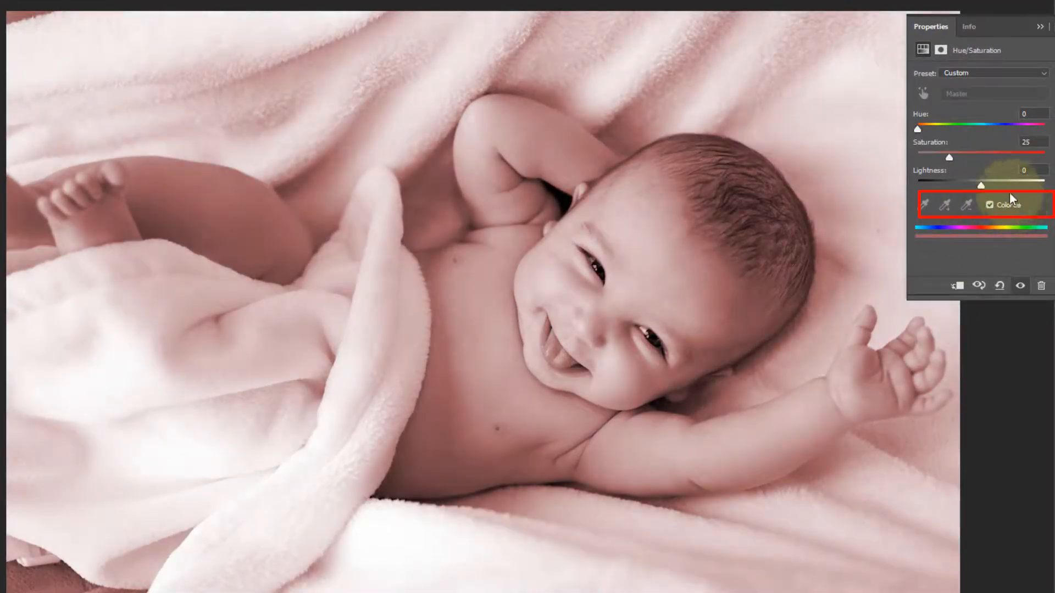
{"action": "left_click", "coordinate": [1040, 27]}
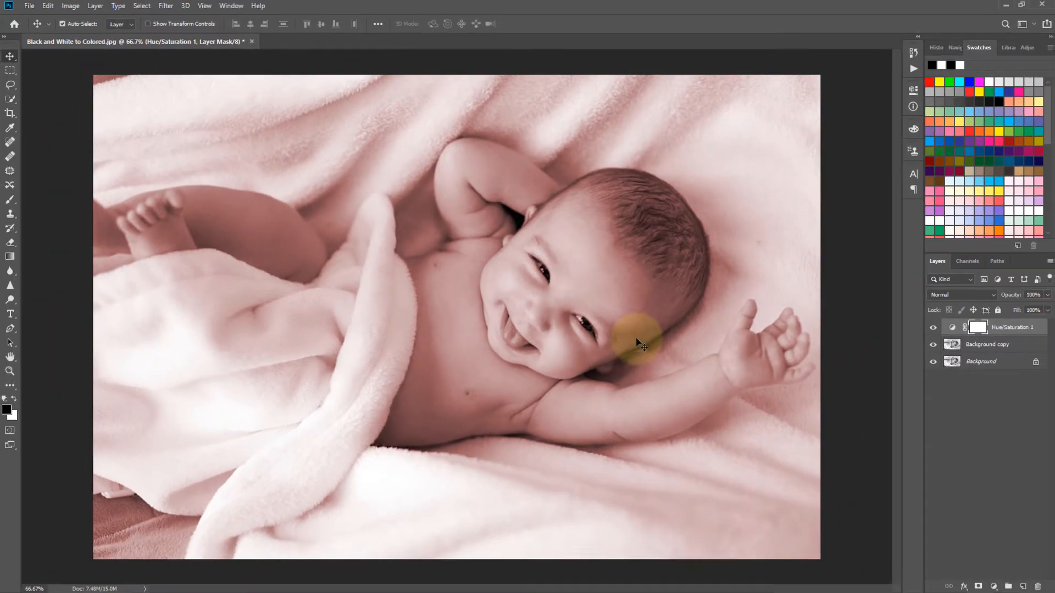
Step: Add a Curves adjustment layer with a gentle RGB S-curve, raising highlights at input 186 and lowering shadows at input 75
{"action": "left_click", "coordinate": [992, 586]}
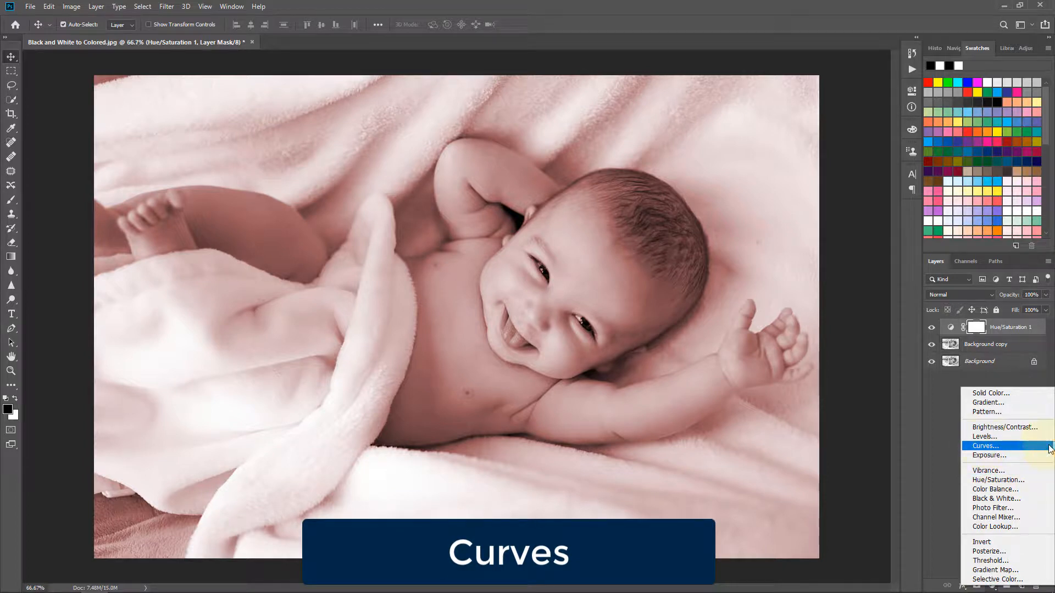
{"action": "left_click", "coordinate": [992, 445]}
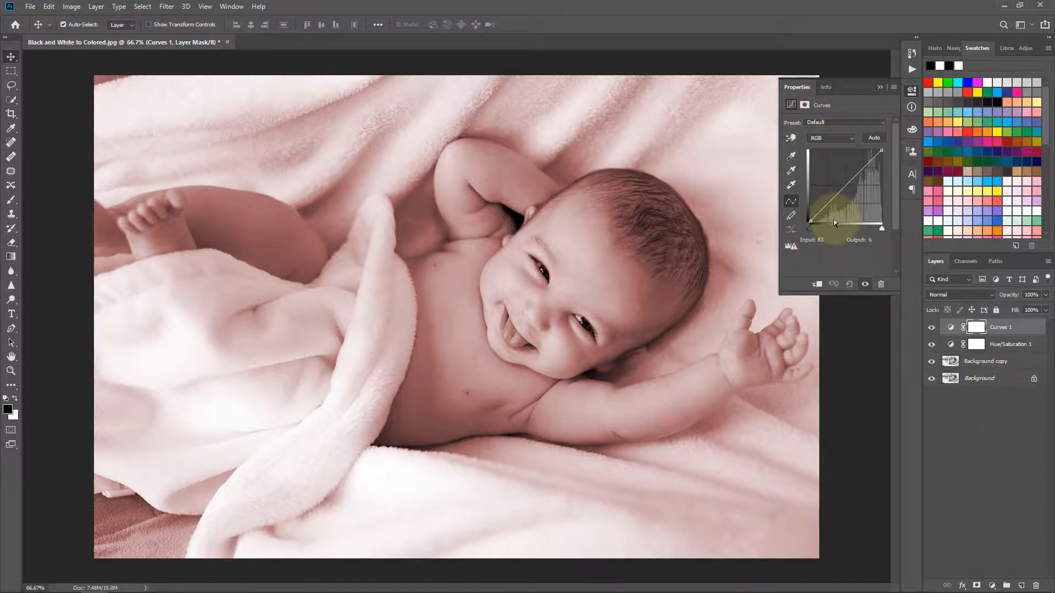
{"action": "left_click", "coordinate": [865, 165]}
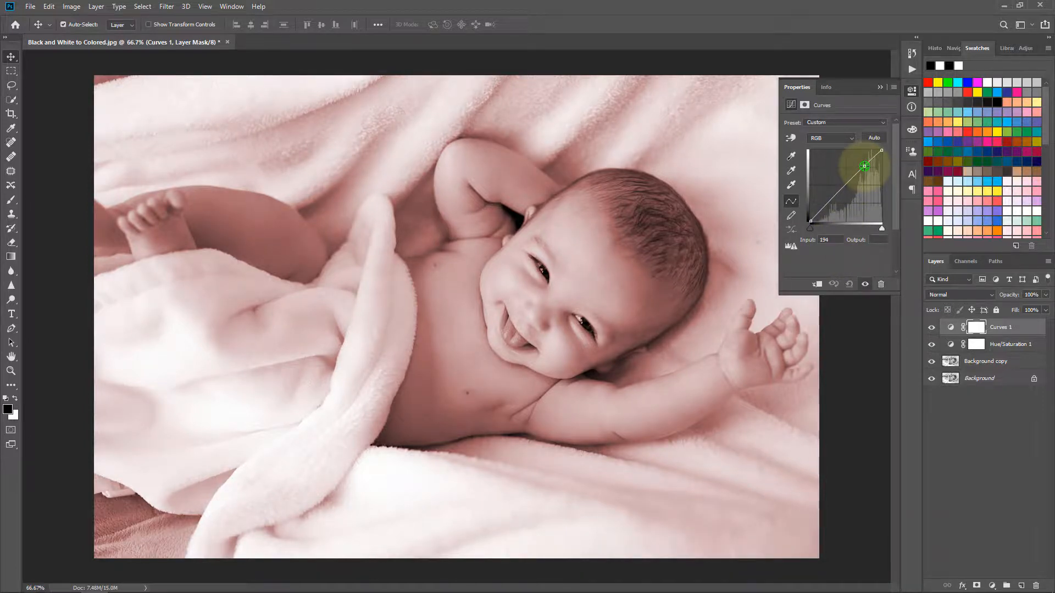
{"action": "left_click_drag", "start_coordinate": [864, 165], "coordinate": [862, 164]}
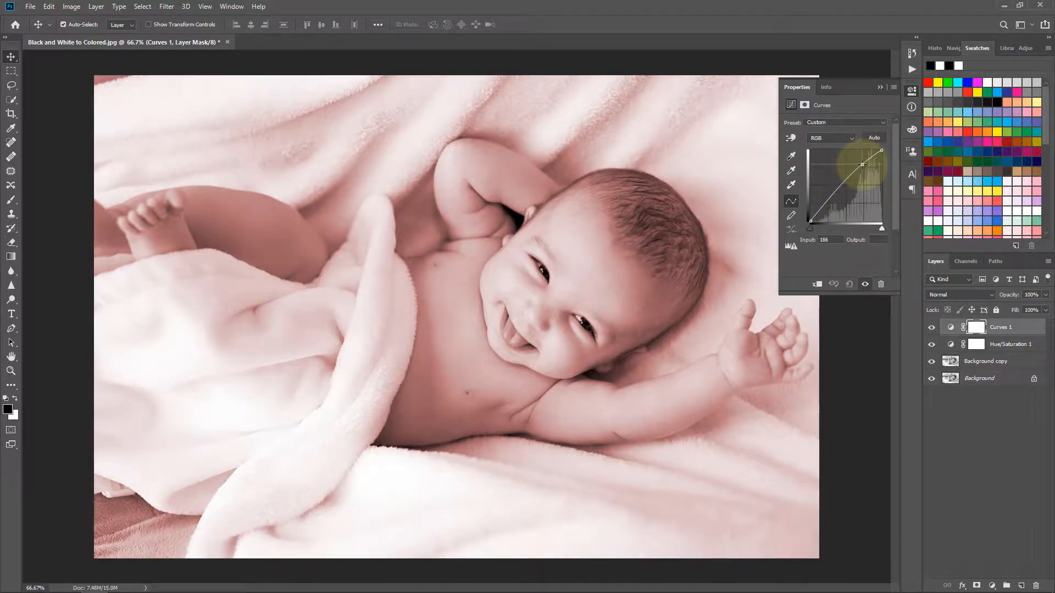
{"action": "left_click_drag", "start_coordinate": [828, 200], "coordinate": [832, 204]}
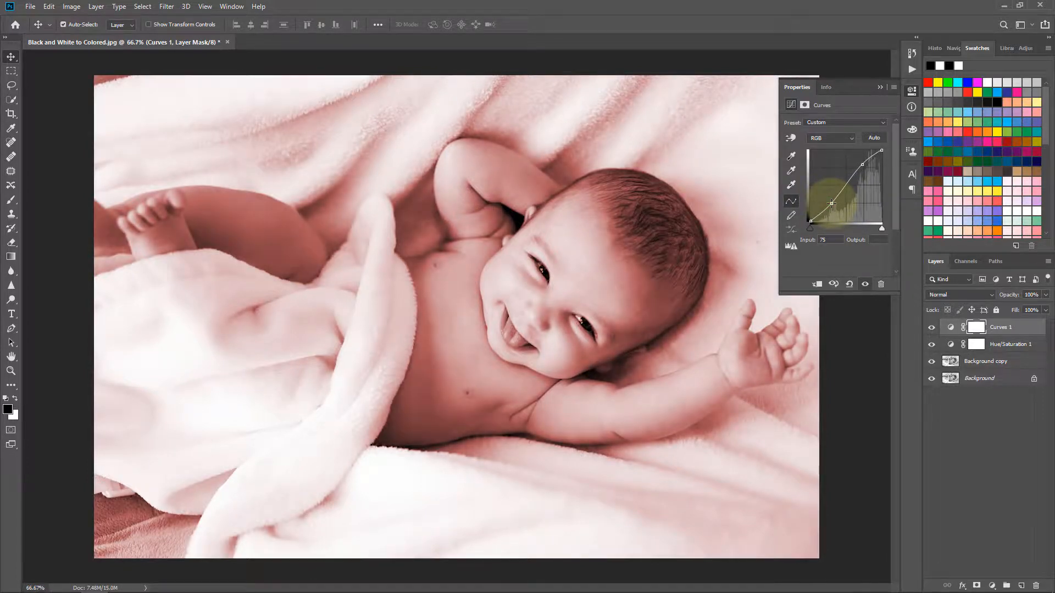
{"action": "left_click", "coordinate": [881, 87]}
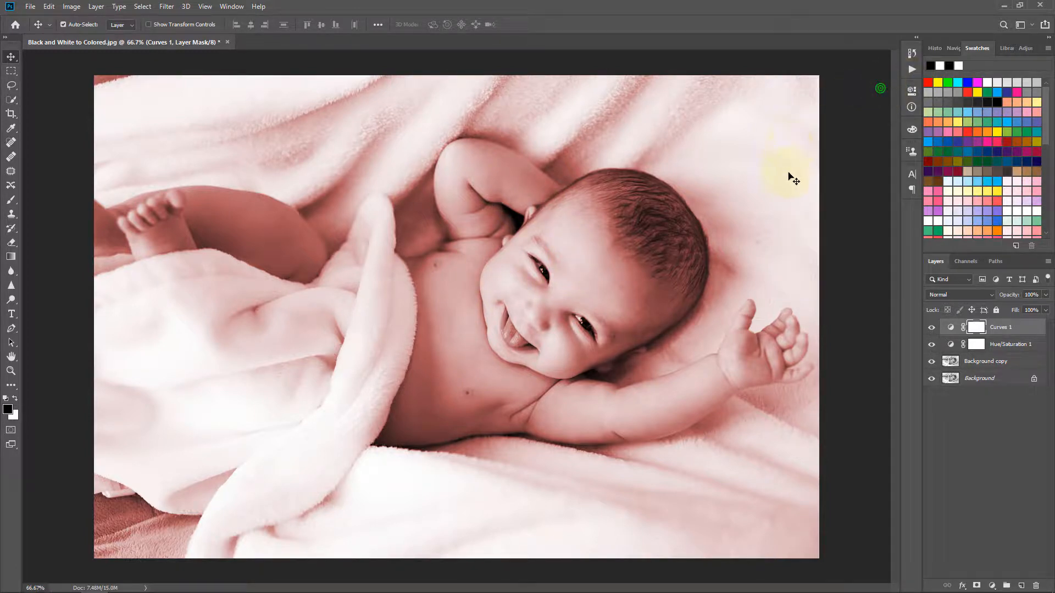
Step: In the Background copy layer's Blending Options, split the Underlying Layer's black Blend If slider to 0 / 106
{"action": "left_click", "coordinate": [1024, 361]}
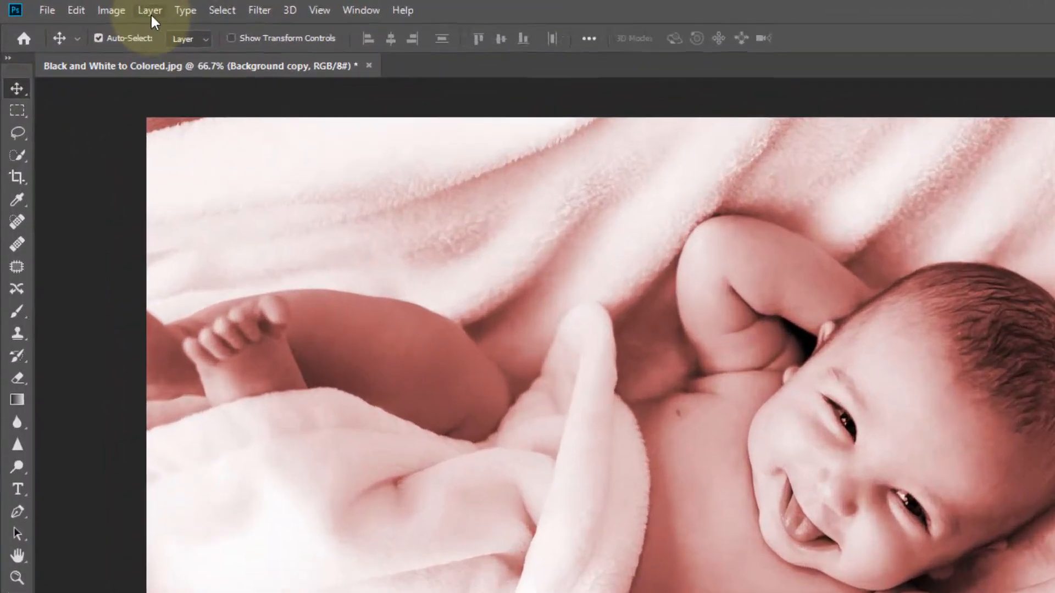
{"action": "left_click", "coordinate": [97, 7]}
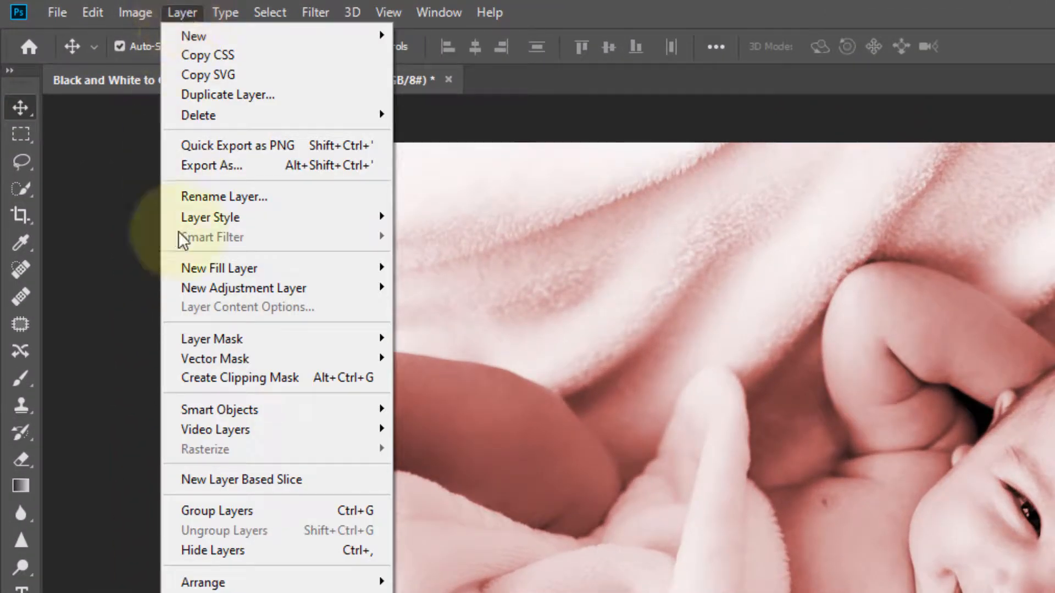
{"action": "mouse_move", "coordinate": [289, 220]}
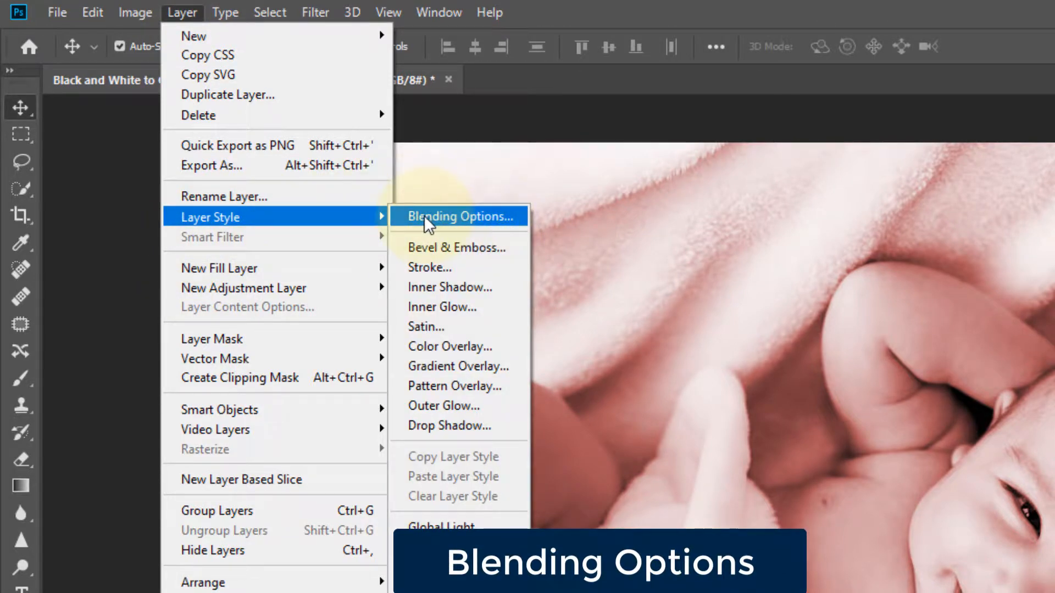
{"action": "left_click", "coordinate": [464, 215]}
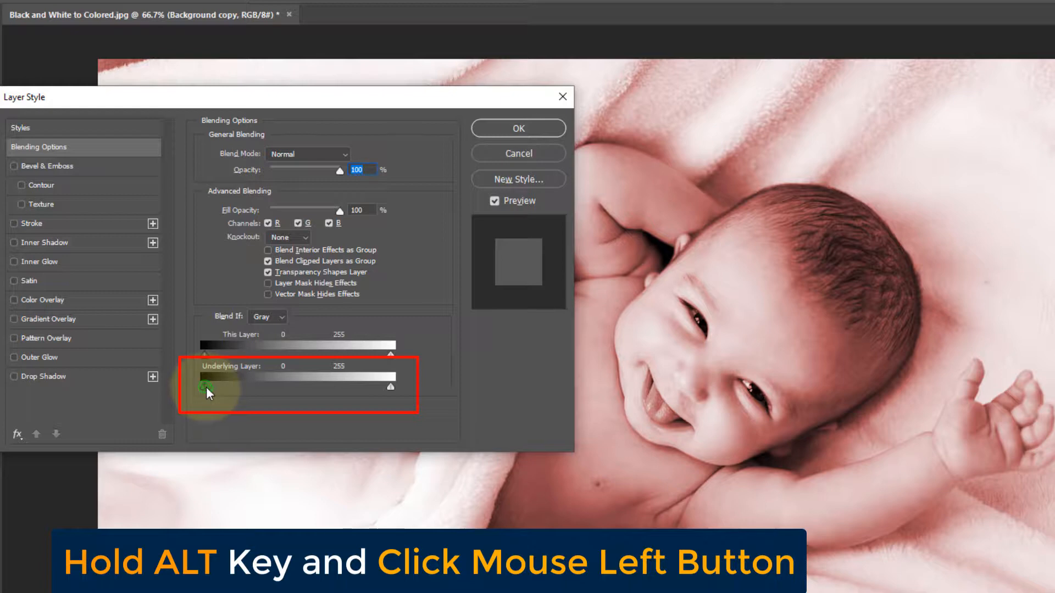
{"action": "mouse_move", "coordinate": [206, 388]}
{"action": "left_mouse_down"}
{"action": "mouse_move", "coordinate": [293, 384]}
{"action": "mouse_move", "coordinate": [205, 384]}
{"action": "left_mouse_up"}
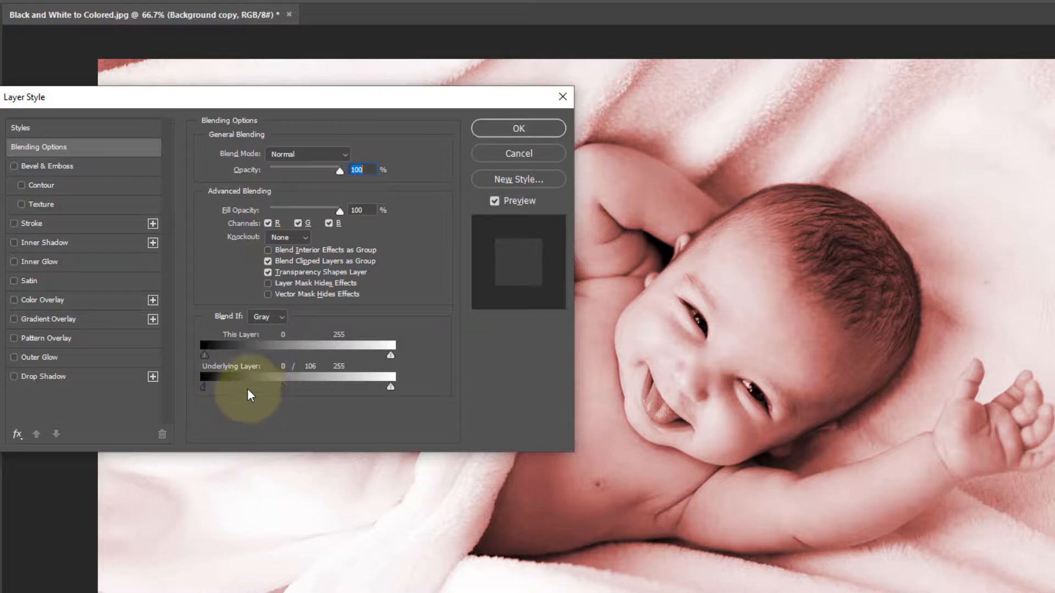
{"action": "left_click", "coordinate": [518, 128]}
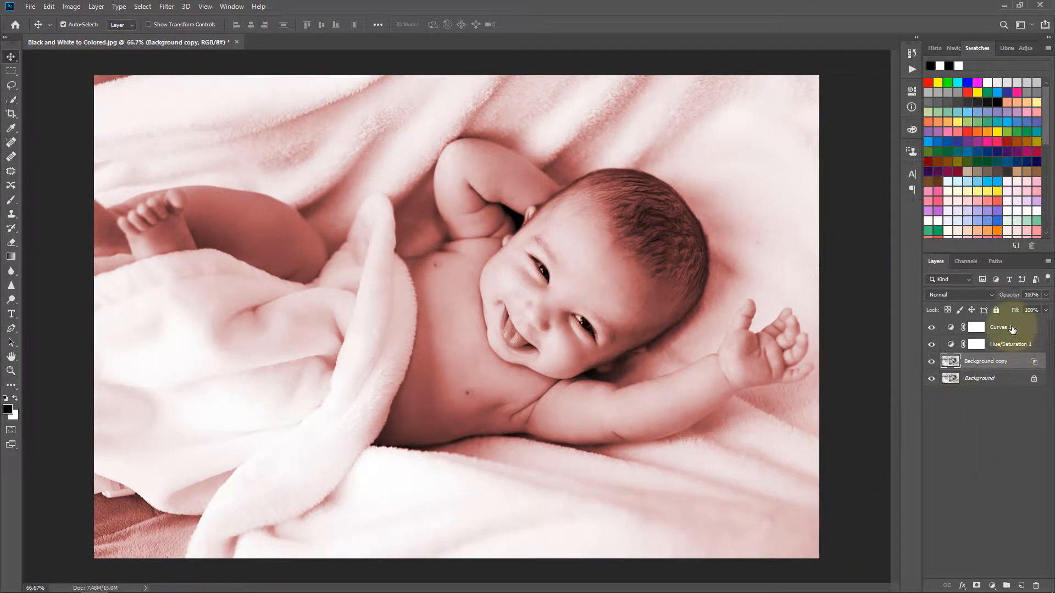
Step: Group the Curves, Hue/Saturation and Background copy layers using Group from Layers with the default settings
{"action": "left_click", "coordinate": [1012, 328]}
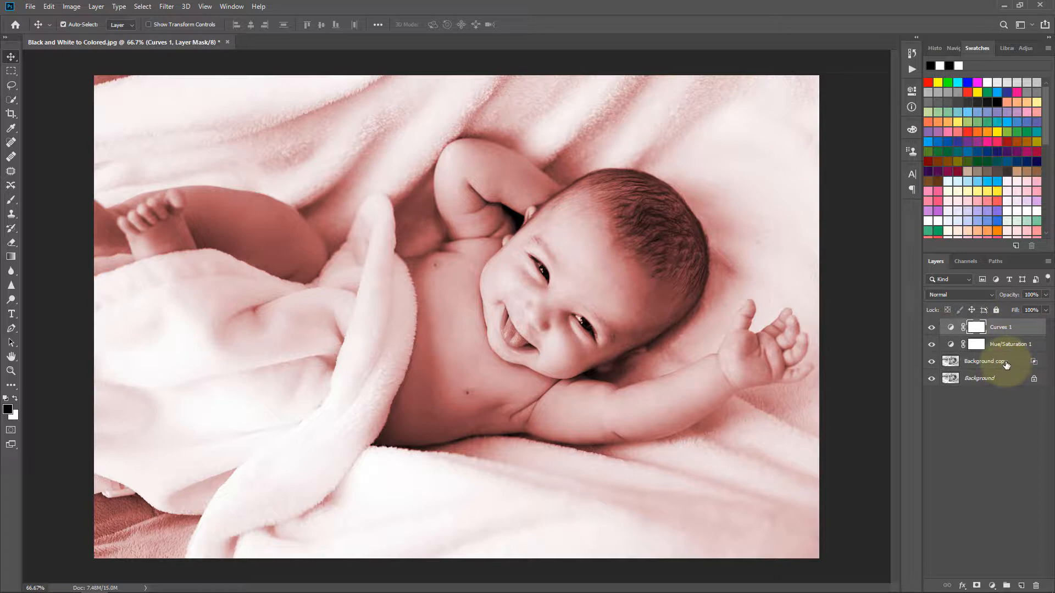
{"action": "left_click", "coordinate": [1007, 364]}
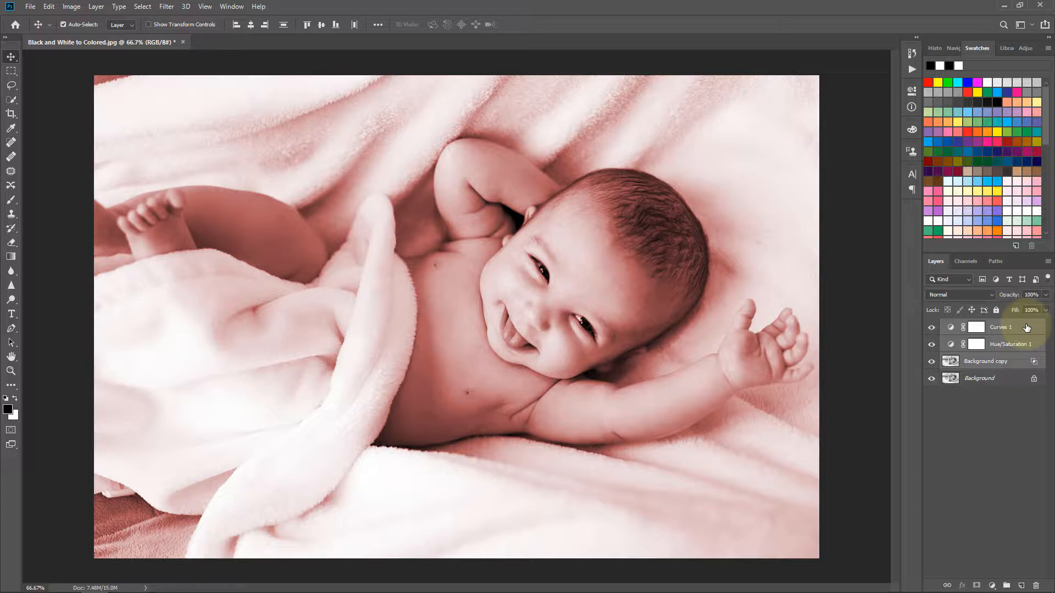
{"action": "right_click", "coordinate": [1027, 327]}
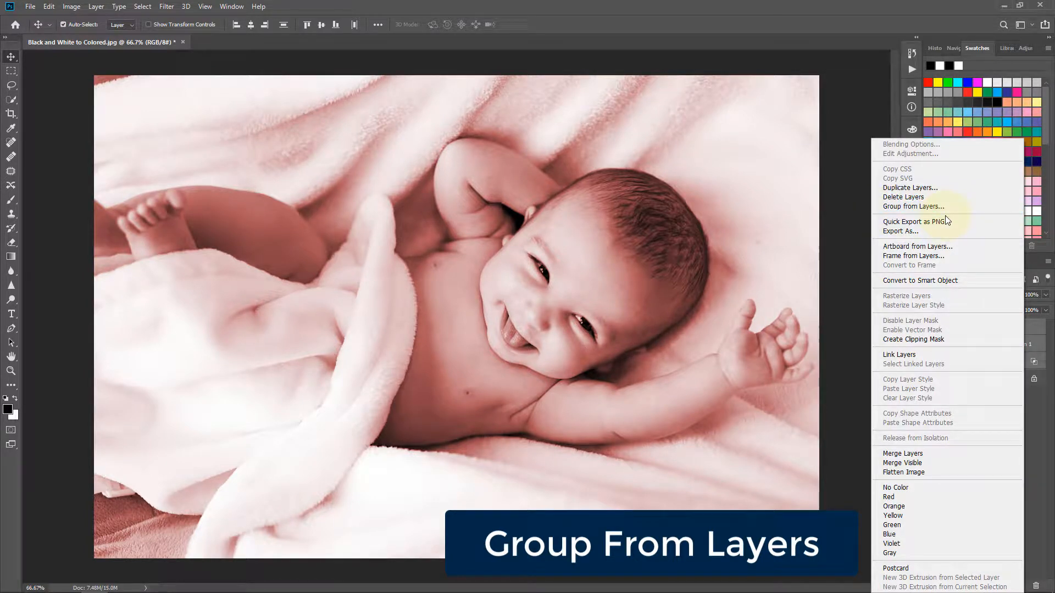
{"action": "left_click", "coordinate": [907, 206]}
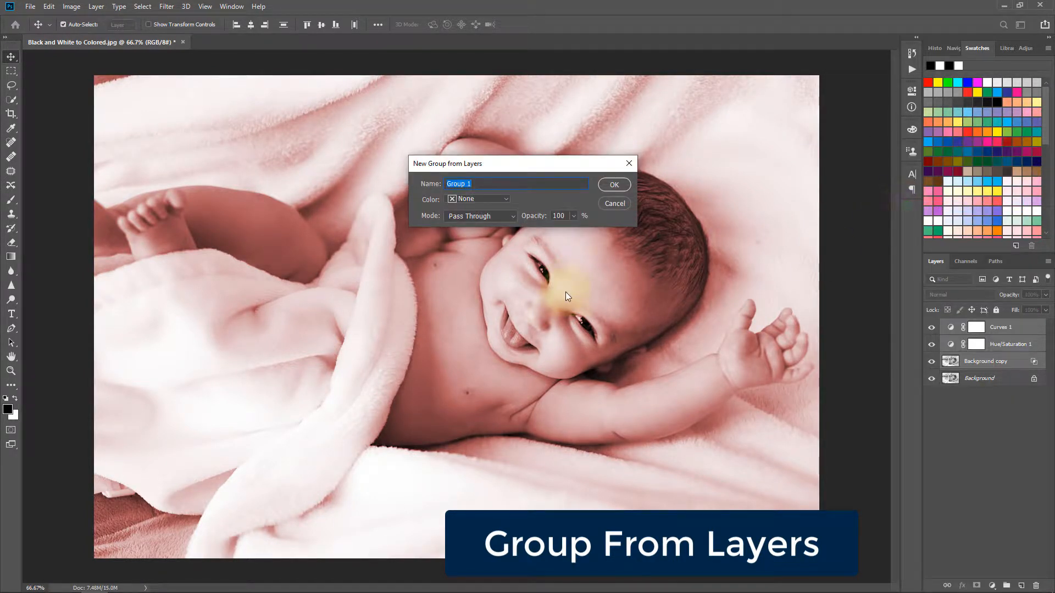
{"action": "left_click", "coordinate": [615, 184]}
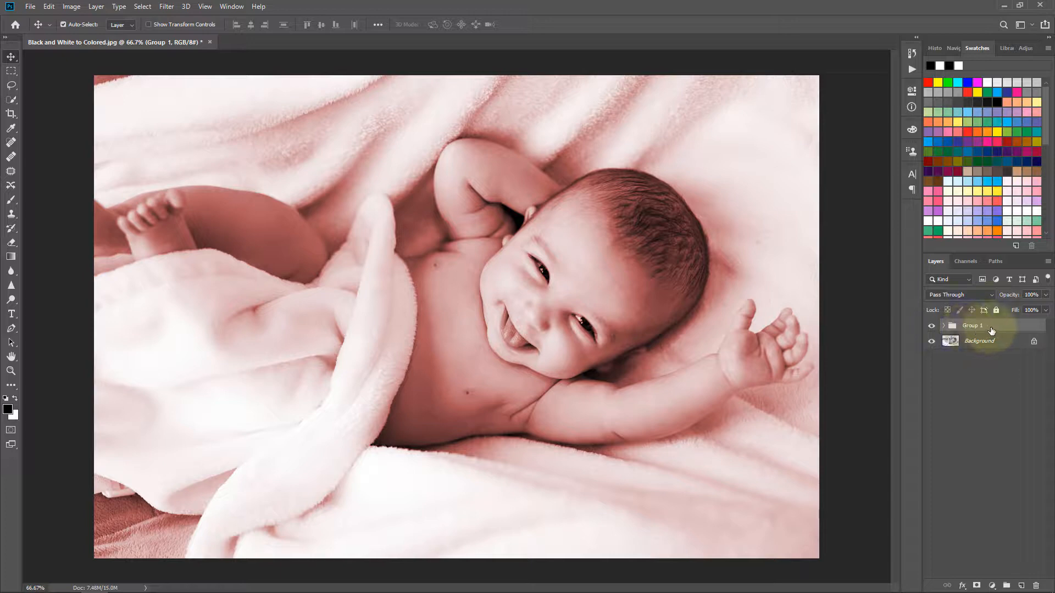
Step: Add a white layer mask to the group of adjustment layers
{"action": "left_click", "coordinate": [1000, 329]}
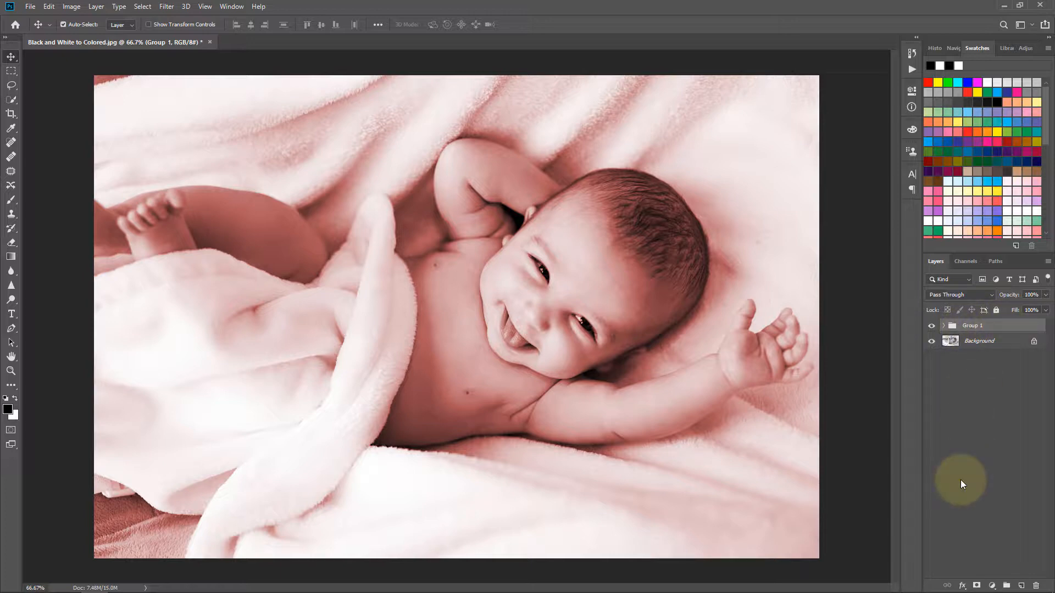
{"action": "left_click", "coordinate": [1005, 325]}
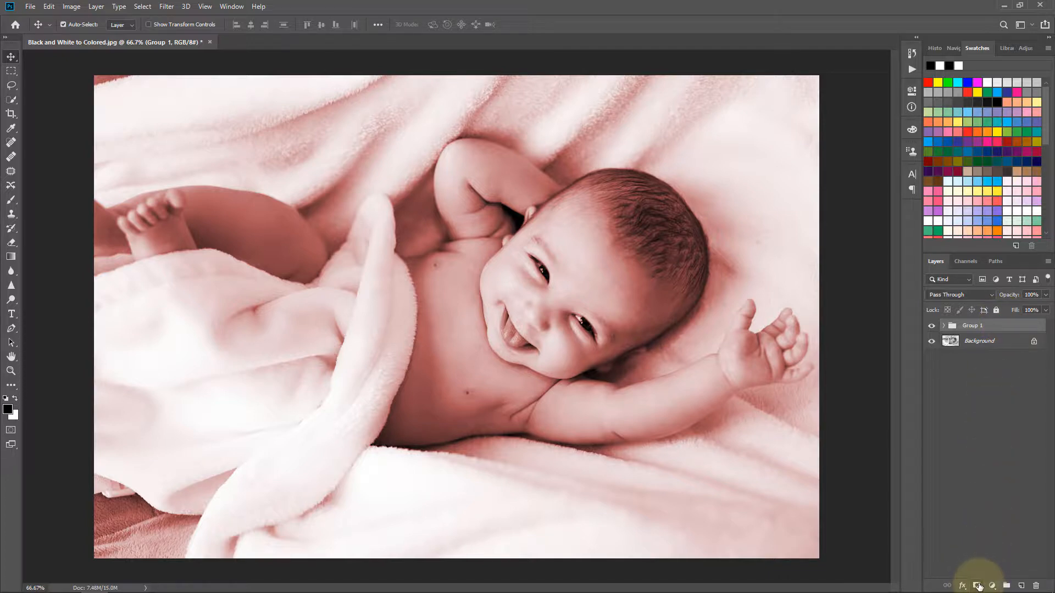
{"action": "left_click", "coordinate": [978, 585]}
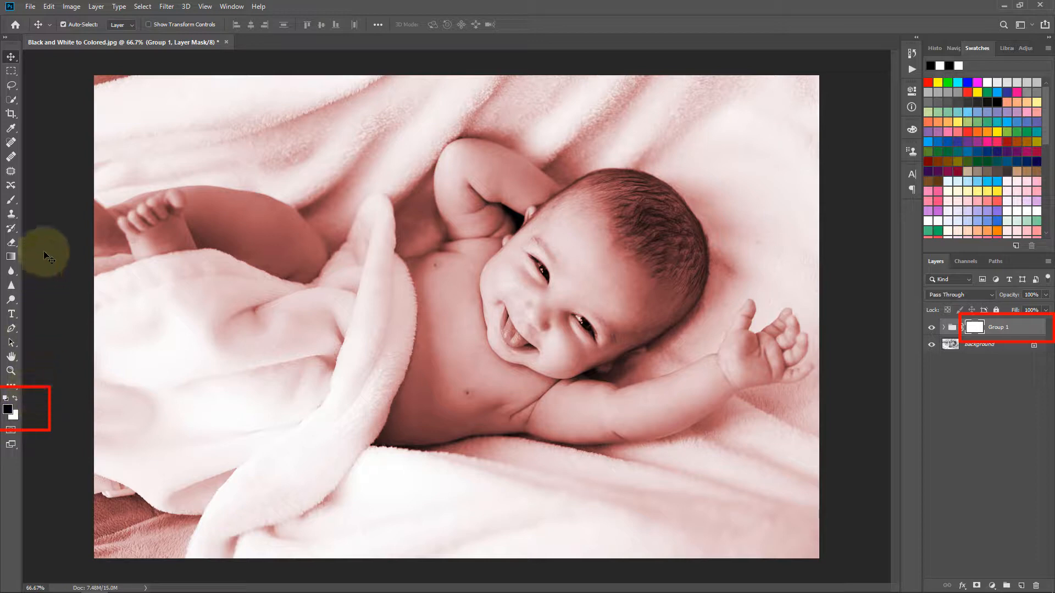
Step: With the Brush tool, paint black on the group mask to remove the tint from the large blanket areas around the baby
{"action": "left_click", "coordinate": [12, 201]}
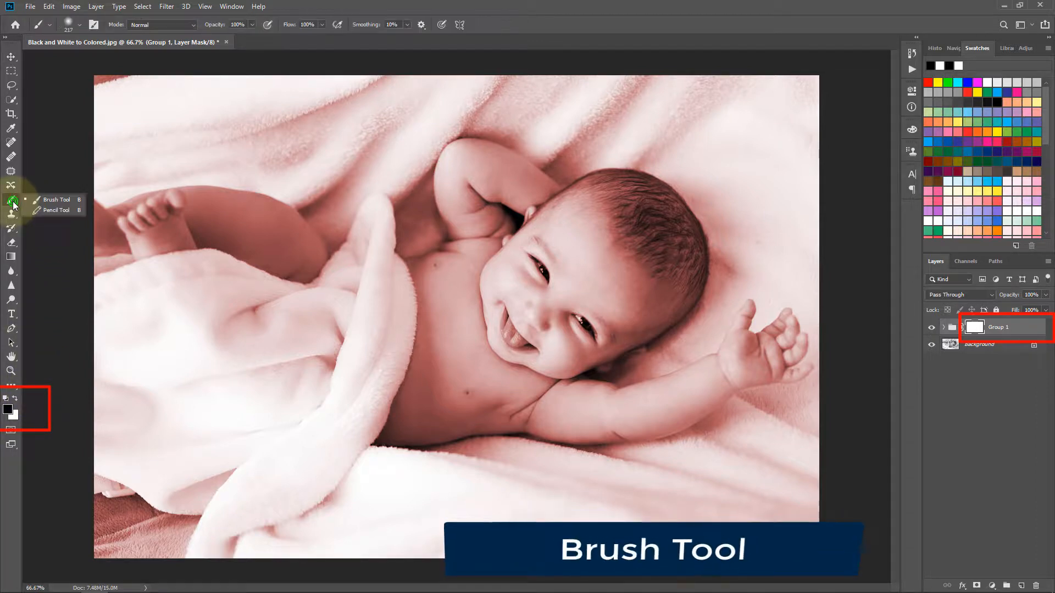
{"action": "left_click", "coordinate": [49, 202]}
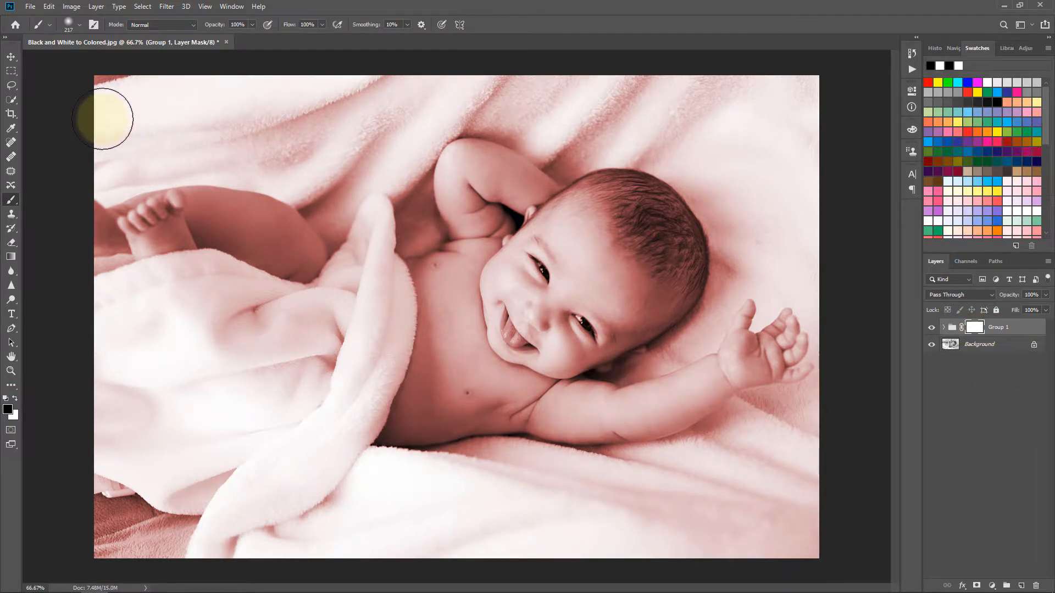
{"action": "mouse_move", "coordinate": [130, 111]}
{"action": "left_mouse_down"}
{"action": "mouse_move", "coordinate": [208, 92]}
{"action": "mouse_move", "coordinate": [100, 147]}
{"action": "mouse_move", "coordinate": [388, 86]}
{"action": "mouse_move", "coordinate": [268, 135]}
{"action": "mouse_move", "coordinate": [379, 108]}
{"action": "mouse_move", "coordinate": [441, 79]}
{"action": "mouse_move", "coordinate": [352, 128]}
{"action": "mouse_move", "coordinate": [401, 90]}
{"action": "left_mouse_up"}
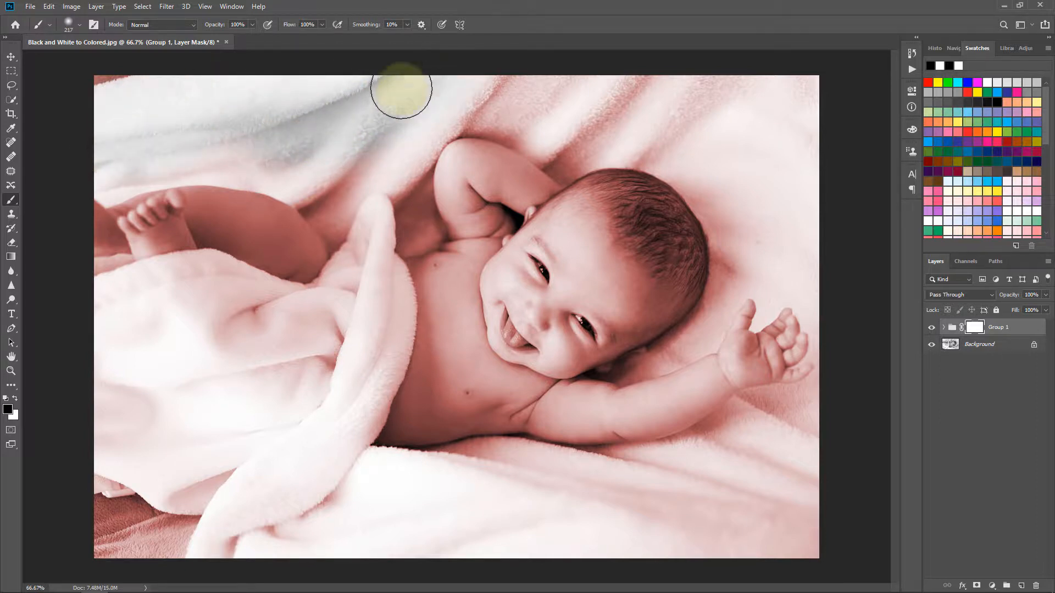
{"action": "mouse_move", "coordinate": [513, 77]}
{"action": "left_mouse_down"}
{"action": "mouse_move", "coordinate": [539, 89]}
{"action": "mouse_move", "coordinate": [788, 93]}
{"action": "left_mouse_up"}
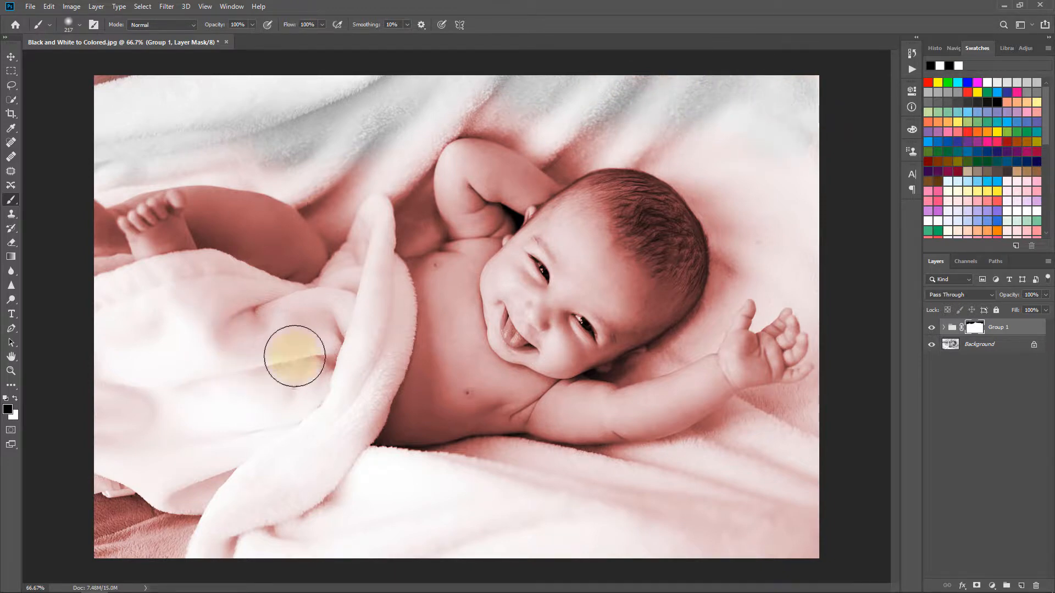
{"action": "mouse_move", "coordinate": [315, 329]}
{"action": "left_mouse_down"}
{"action": "mouse_move", "coordinate": [184, 350]}
{"action": "mouse_move", "coordinate": [157, 400]}
{"action": "mouse_move", "coordinate": [252, 340]}
{"action": "mouse_move", "coordinate": [207, 312]}
{"action": "mouse_move", "coordinate": [181, 419]}
{"action": "mouse_move", "coordinate": [236, 391]}
{"action": "mouse_move", "coordinate": [252, 495]}
{"action": "left_mouse_up"}
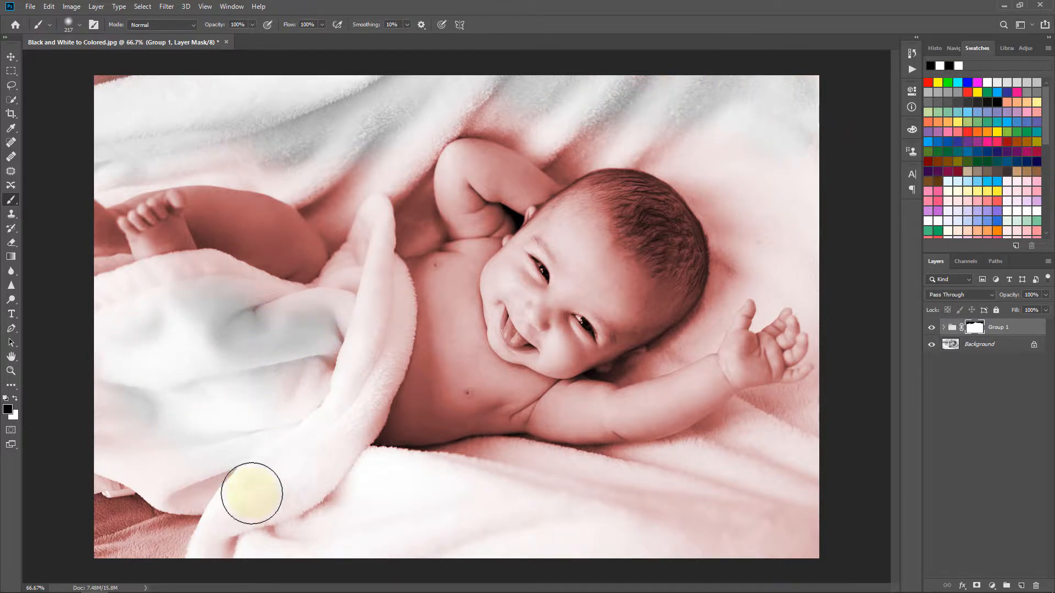
{"action": "left_click_drag", "start_coordinate": [553, 532], "coordinate": [792, 519]}
{"action": "left_click_drag", "start_coordinate": [181, 508], "coordinate": [81, 541]}
Step: Paint the tint off the blanket below the outstretched arm and along the fold beside the torso, using a smaller brush
{"action": "scroll", "coordinate": [814, 486], "scroll_direction": "up", "scroll_amount": 6}
{"action": "left_click_drag", "start_coordinate": [636, 353], "coordinate": [528, 417]}
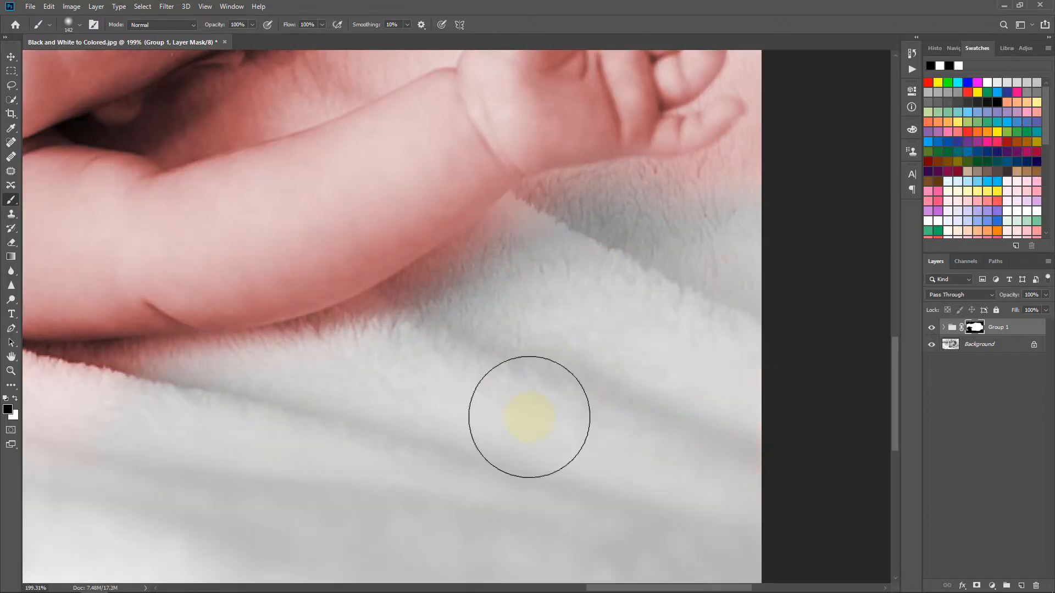
{"action": "scroll", "coordinate": [165, 407], "scroll_direction": "up", "scroll_amount": 3}
{"action": "mouse_move", "coordinate": [549, 275]}
{"action": "left_mouse_down"}
{"action": "mouse_move", "coordinate": [280, 334]}
{"action": "mouse_move", "coordinate": [813, 385]}
{"action": "left_mouse_up"}
{"action": "left_click_drag", "start_coordinate": [560, 436], "coordinate": [850, 424]}
{"action": "left_click_drag", "start_coordinate": [447, 112], "coordinate": [850, 424]}
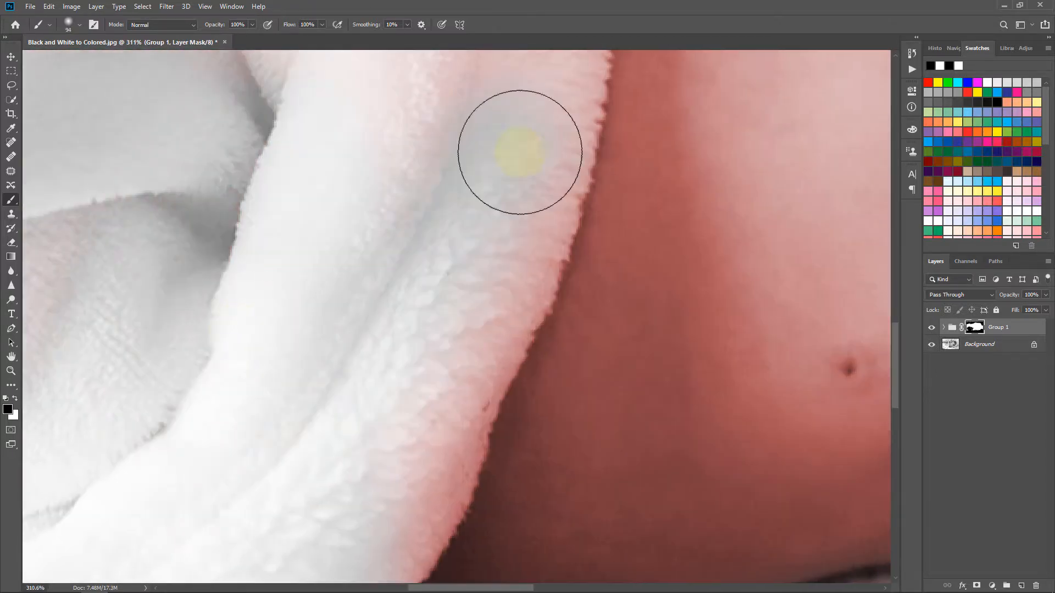
{"action": "left_click_drag", "start_coordinate": [519, 150], "coordinate": [495, 261]}
{"action": "left_click_drag", "start_coordinate": [482, 148], "coordinate": [417, 450]}
Step: Mask the tint off the blanket area between the folded blanket tip, the raised arm and the shoulder
{"action": "scroll", "coordinate": [435, 297], "scroll_direction": "down", "scroll_amount": 5}
{"action": "scroll", "coordinate": [494, 110], "scroll_direction": "up", "scroll_amount": 8}
{"action": "left_click_drag", "start_coordinate": [527, 219], "coordinate": [388, 282]}
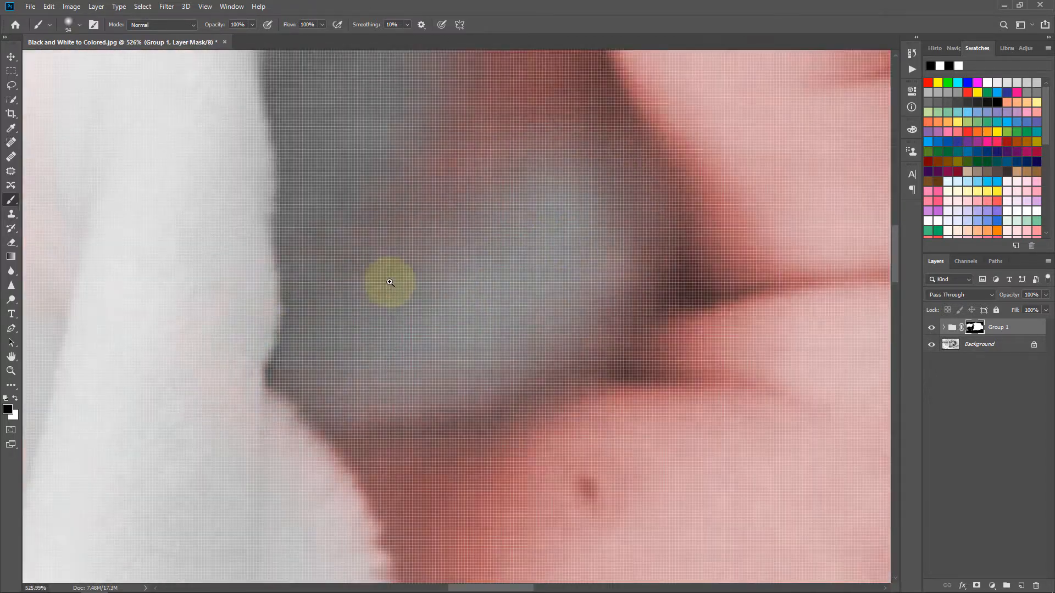
{"action": "scroll", "coordinate": [388, 282], "scroll_direction": "down", "scroll_amount": 2}
{"action": "left_click_drag", "start_coordinate": [351, 126], "coordinate": [329, 230]}
{"action": "left_click_drag", "start_coordinate": [484, 110], "coordinate": [330, 528]}
{"action": "left_click_drag", "start_coordinate": [434, 264], "coordinate": [506, 296]}
{"action": "left_click_drag", "start_coordinate": [769, 247], "coordinate": [231, 303]}
{"action": "left_click_drag", "start_coordinate": [506, 107], "coordinate": [460, 127]}
Step: Mask the tint off the blanket behind the baby's head, towards the photo's upper-right corner
{"action": "scroll", "coordinate": [483, 121], "scroll_direction": "down", "scroll_amount": 6}
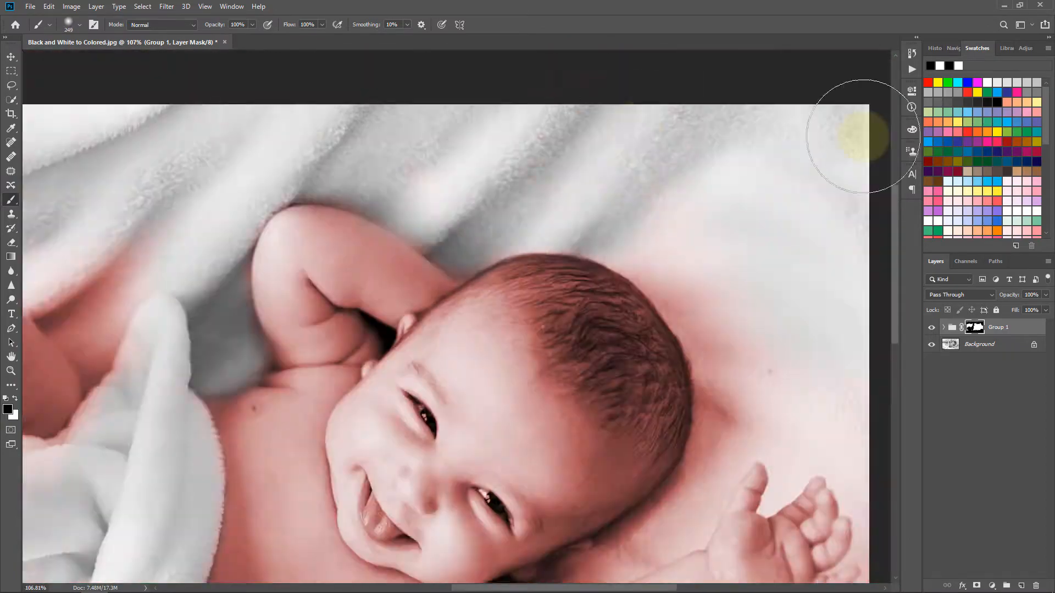
{"action": "scroll", "coordinate": [825, 275], "scroll_direction": "up", "scroll_amount": 5}
{"action": "scroll", "coordinate": [436, 211], "scroll_direction": "down", "scroll_amount": 5}
{"action": "scroll", "coordinate": [497, 401], "scroll_direction": "up", "scroll_amount": 10}
{"action": "left_click_drag", "start_coordinate": [648, 219], "coordinate": [452, 311]}
{"action": "mouse_move", "coordinate": [314, 285]}
{"action": "left_mouse_down"}
{"action": "mouse_move", "coordinate": [655, 337]}
{"action": "mouse_move", "coordinate": [429, 313]}
{"action": "left_mouse_up"}
{"action": "left_click_drag", "start_coordinate": [769, 352], "coordinate": [445, 313]}
{"action": "left_click_drag", "start_coordinate": [503, 379], "coordinate": [515, 323]}
Step: Refine the mask along the outer edge of the baby's hair with a small brush
{"action": "scroll", "coordinate": [515, 324], "scroll_direction": "down", "scroll_amount": 6}
{"action": "scroll", "coordinate": [555, 459], "scroll_direction": "up", "scroll_amount": 6}
{"action": "left_click_drag", "start_coordinate": [556, 460], "coordinate": [641, 299]}
{"action": "scroll", "coordinate": [648, 297], "scroll_direction": "down", "scroll_amount": 6}
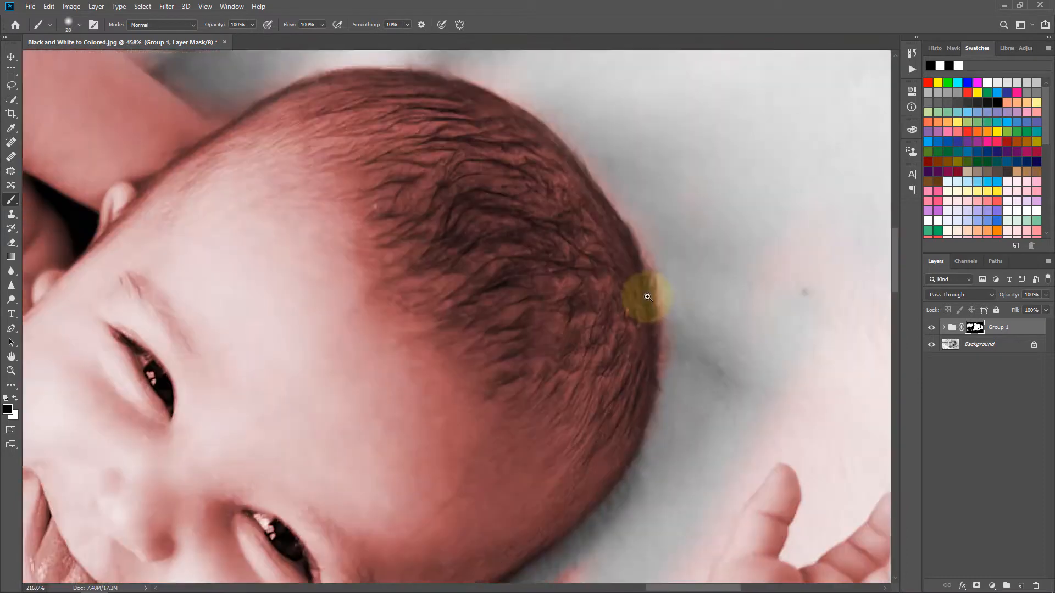
{"action": "scroll", "coordinate": [648, 296], "scroll_direction": "up", "scroll_amount": 4}
{"action": "left_click_drag", "start_coordinate": [533, 527], "coordinate": [786, 160]}
{"action": "scroll", "coordinate": [787, 160], "scroll_direction": "down", "scroll_amount": 4}
Step: Clean the remaining tint off the blanket along the underside of the outstretched arm
{"action": "scroll", "coordinate": [565, 238], "scroll_direction": "up", "scroll_amount": 7}
{"action": "left_click_drag", "start_coordinate": [565, 238], "coordinate": [493, 250]}
{"action": "left_click_drag", "start_coordinate": [769, 247], "coordinate": [500, 313]}
{"action": "left_click_drag", "start_coordinate": [247, 467], "coordinate": [599, 409]}
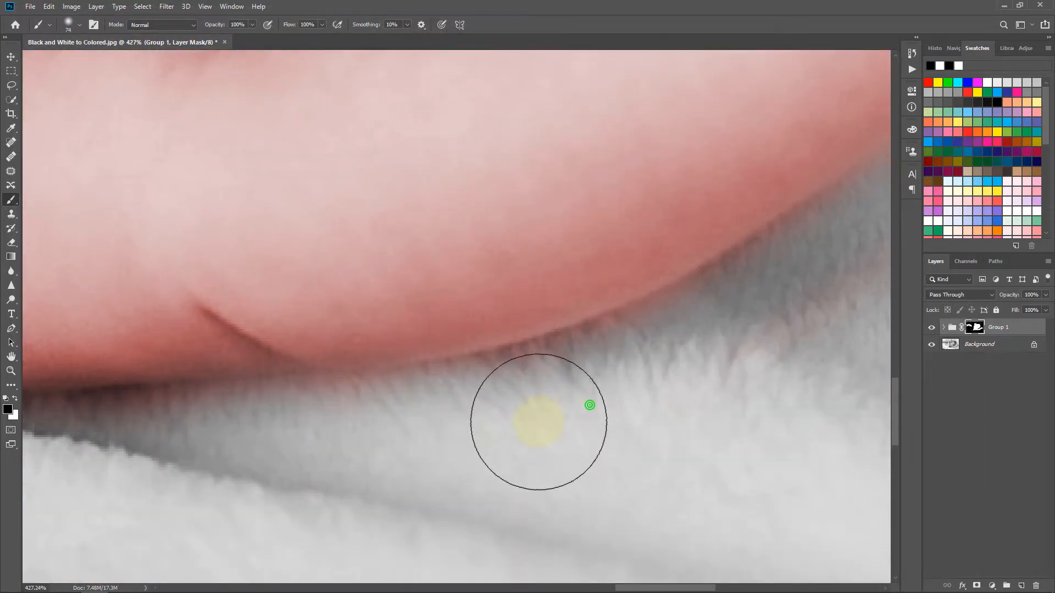
{"action": "left_click_drag", "start_coordinate": [338, 469], "coordinate": [728, 419]}
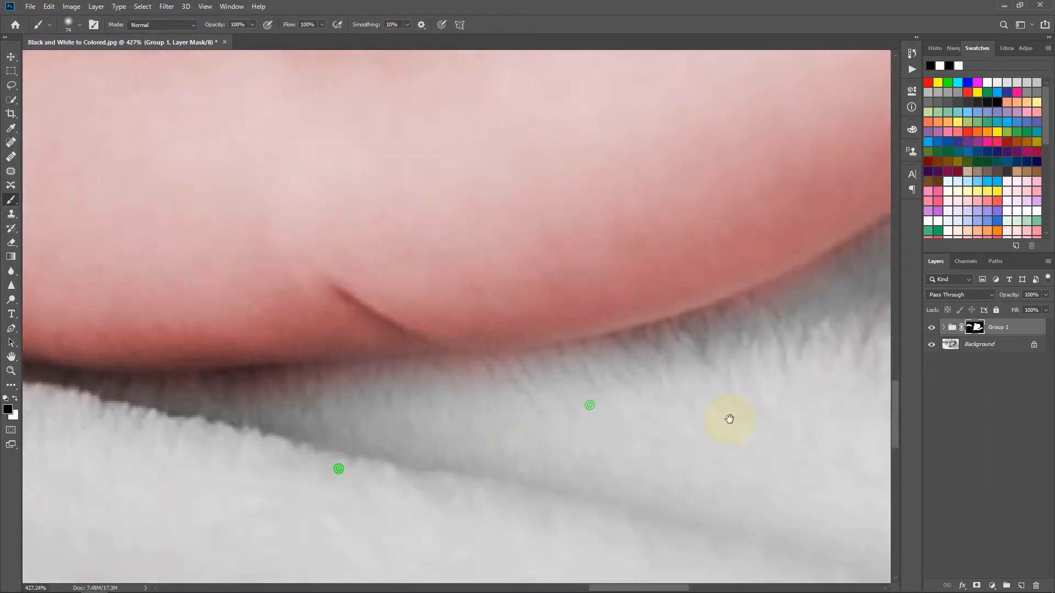
{"action": "left_click_drag", "start_coordinate": [539, 348], "coordinate": [720, 551]}
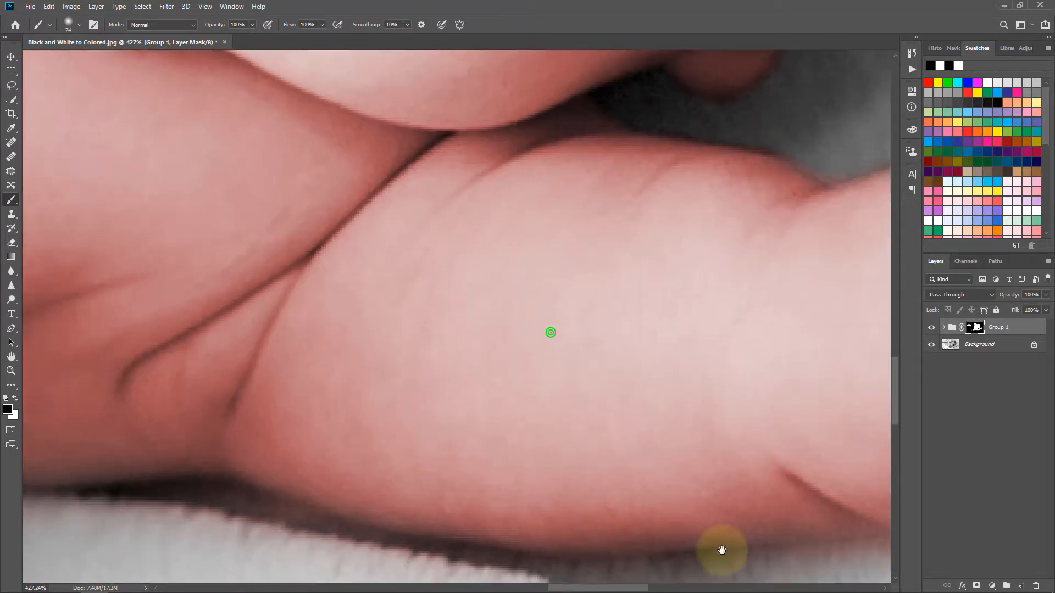
Step: Mask the tint off the blanket between the head and the outstretched arm and around the raised hand
{"action": "left_click_drag", "start_coordinate": [869, 272], "coordinate": [610, 347]}
{"action": "mouse_move", "coordinate": [871, 207]}
{"action": "left_mouse_down"}
{"action": "mouse_move", "coordinate": [605, 337]}
{"action": "mouse_move", "coordinate": [605, 368]}
{"action": "left_mouse_up"}
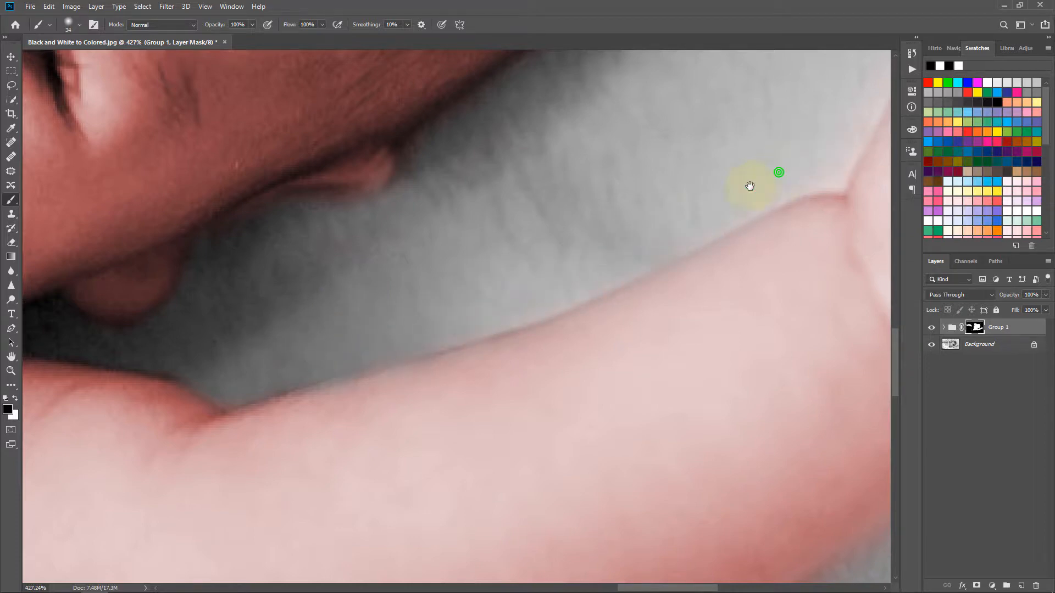
{"action": "left_click_drag", "start_coordinate": [750, 186], "coordinate": [520, 324]}
{"action": "left_click_drag", "start_coordinate": [641, 163], "coordinate": [407, 358]}
{"action": "left_click_drag", "start_coordinate": [658, 213], "coordinate": [563, 222]}
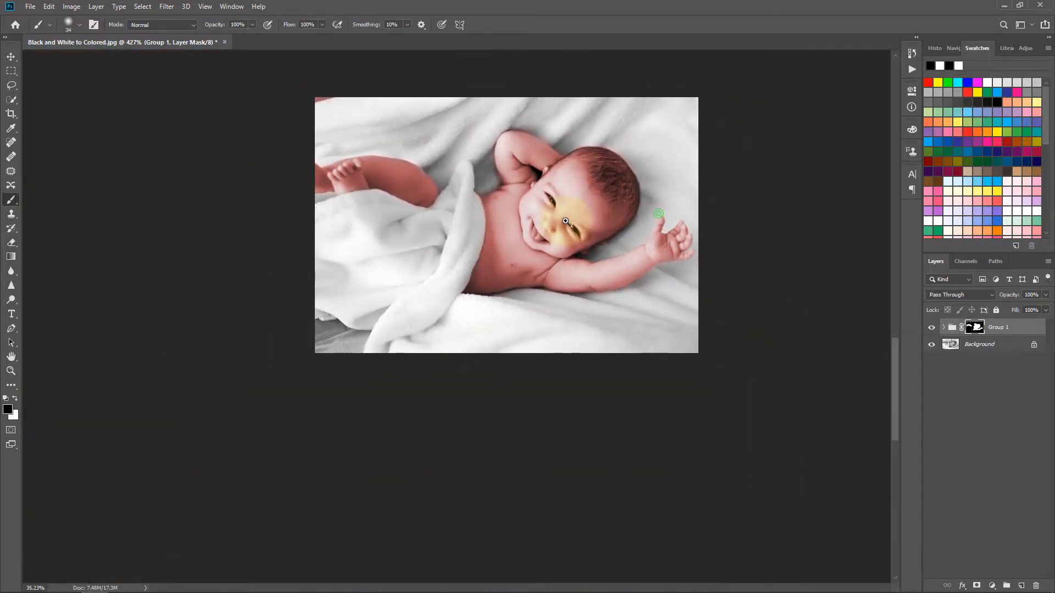
{"action": "left_click_drag", "start_coordinate": [545, 270], "coordinate": [495, 362]}
{"action": "left_click_drag", "start_coordinate": [406, 358], "coordinate": [462, 344]}
{"action": "scroll", "coordinate": [442, 346], "scroll_direction": "down", "scroll_amount": 1}
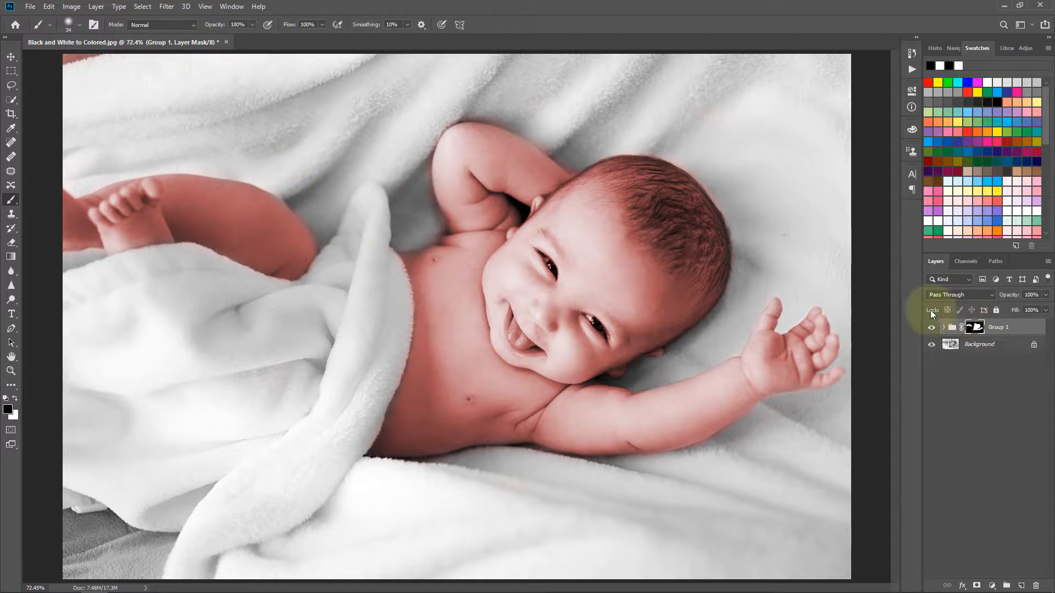
Step: Set the brush opacity to 21%
{"action": "left_click", "coordinate": [494, 133]}
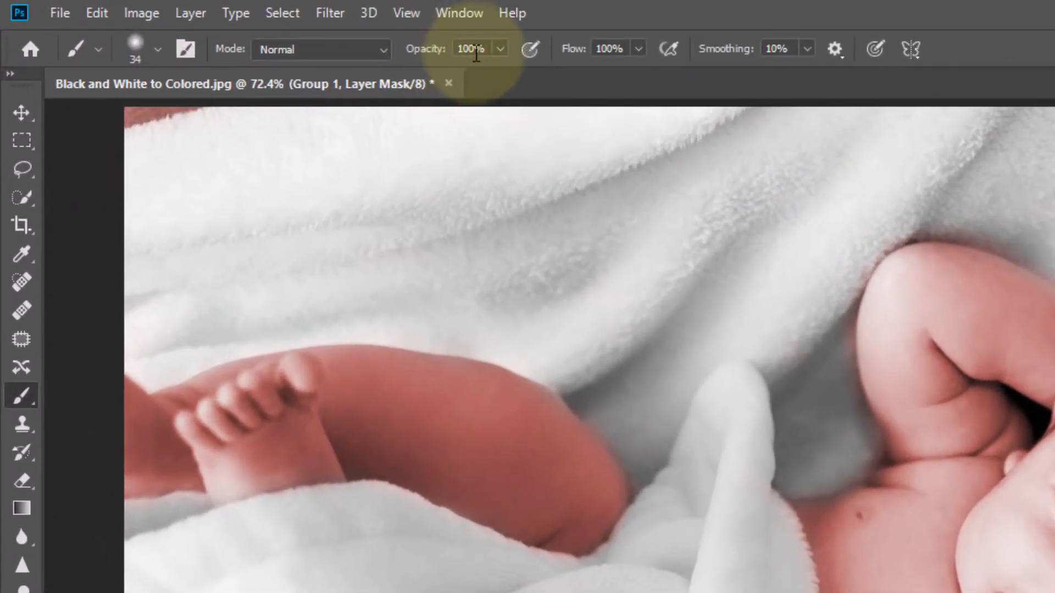
{"action": "left_click_drag", "start_coordinate": [431, 55], "coordinate": [405, 51]}
{"action": "left_click", "coordinate": [500, 49]}
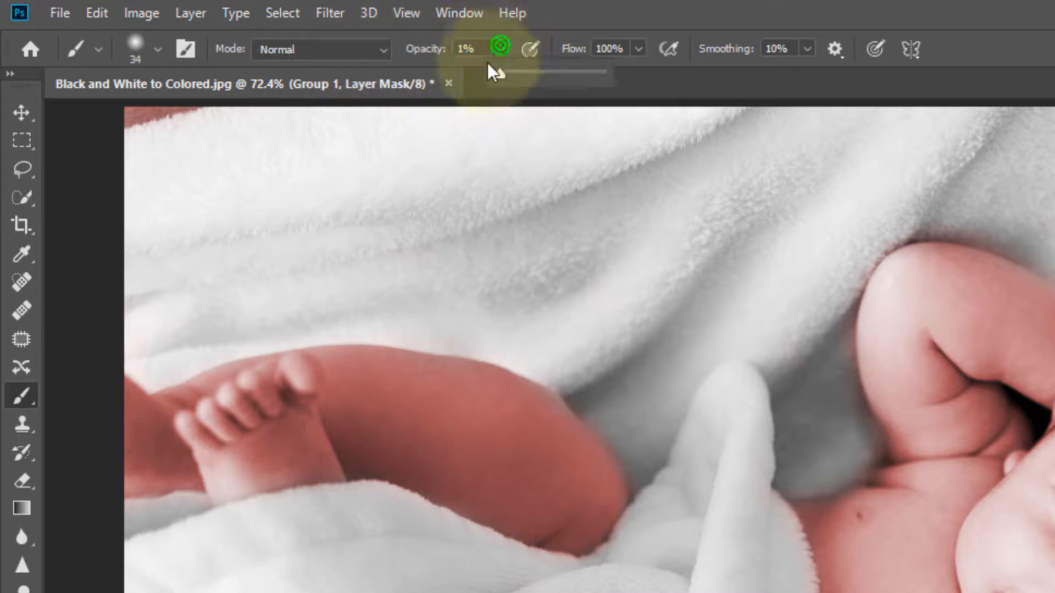
{"action": "left_click_drag", "start_coordinate": [494, 73], "coordinate": [519, 74]}
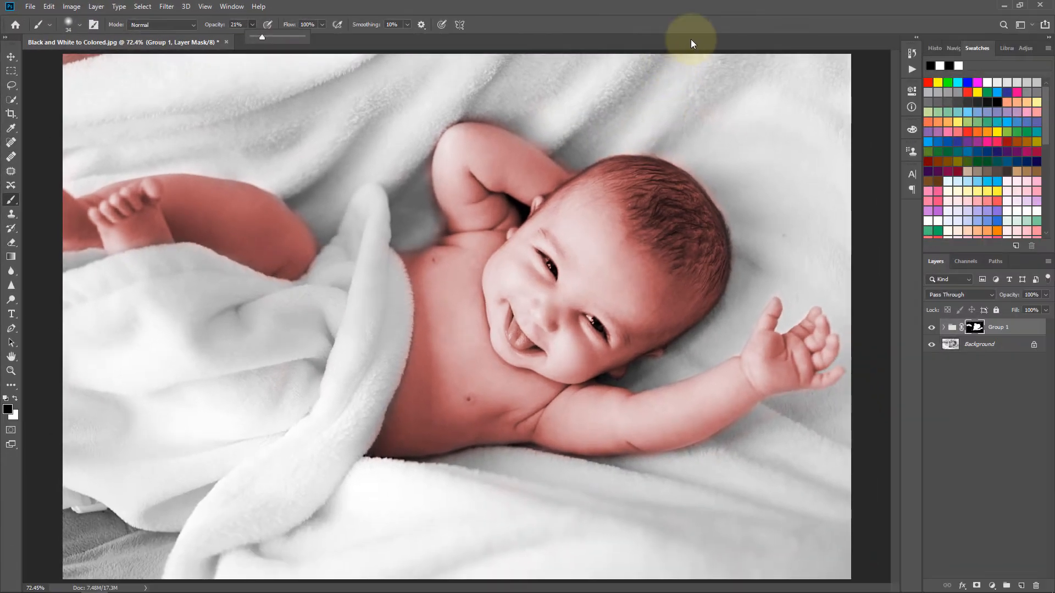
Step: Lightly paint the tint off the inner corner and upper part of the eye nearest the raised arm, using a tiny brush
{"action": "left_click_drag", "start_coordinate": [550, 271], "coordinate": [670, 255]}
{"action": "left_click_drag", "start_coordinate": [605, 215], "coordinate": [569, 335]}
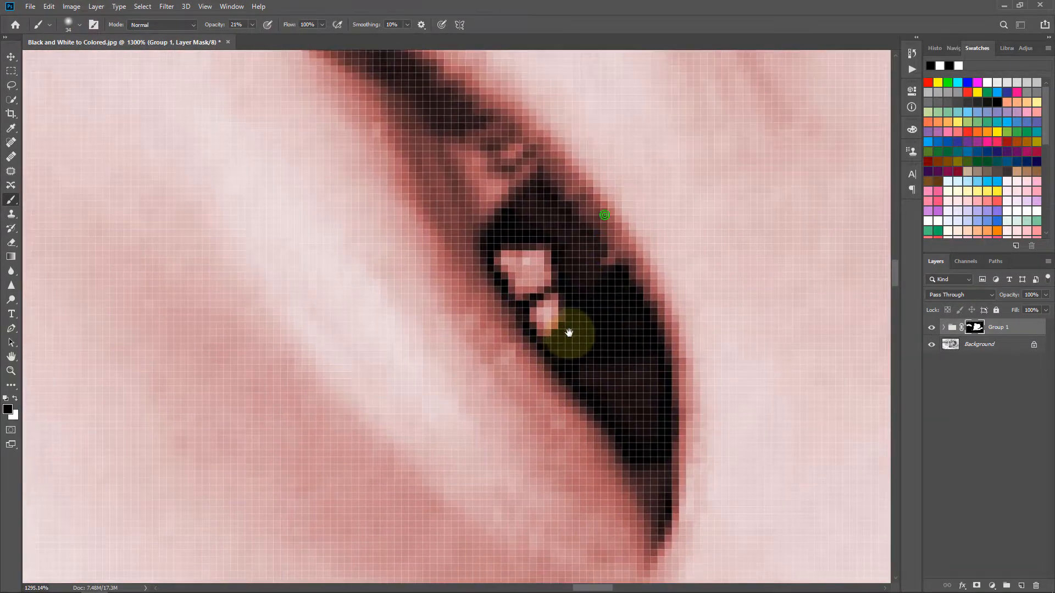
{"action": "left_click_drag", "start_coordinate": [586, 290], "coordinate": [494, 278]}
{"action": "left_click_drag", "start_coordinate": [440, 122], "coordinate": [447, 183]}
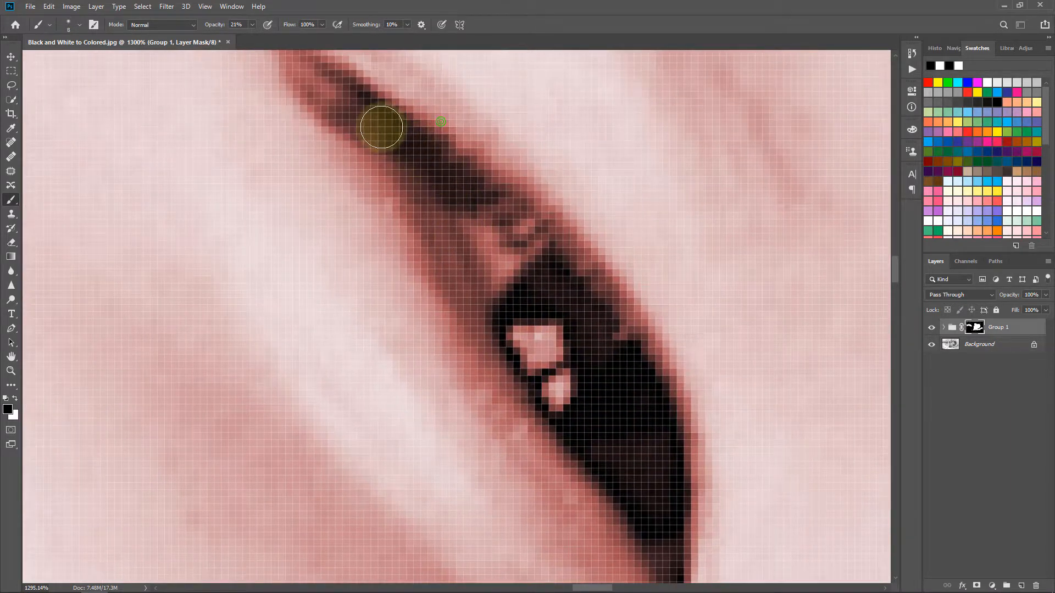
{"action": "left_click", "coordinate": [400, 138]}
{"action": "left_click", "coordinate": [511, 300]}
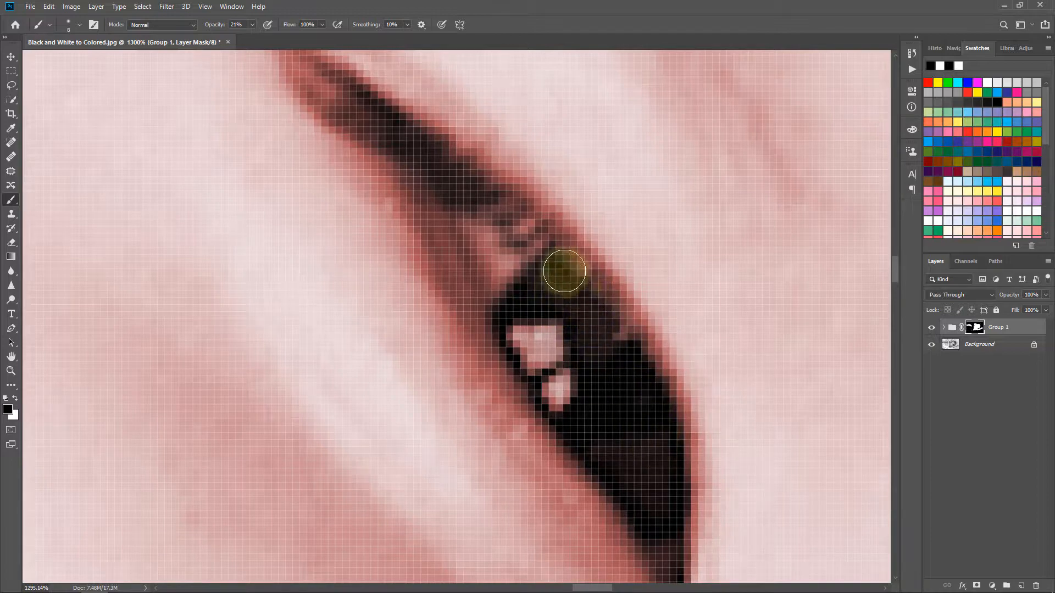
{"action": "left_click", "coordinate": [569, 271]}
Step: Paint the tint off the same eye's catchlights and dark iris, varying the brush between about 6 and 10 px
{"action": "mouse_move", "coordinate": [611, 361]}
{"action": "left_mouse_down"}
{"action": "mouse_move", "coordinate": [527, 222]}
{"action": "mouse_move", "coordinate": [566, 333]}
{"action": "mouse_move", "coordinate": [493, 207]}
{"action": "left_mouse_up"}
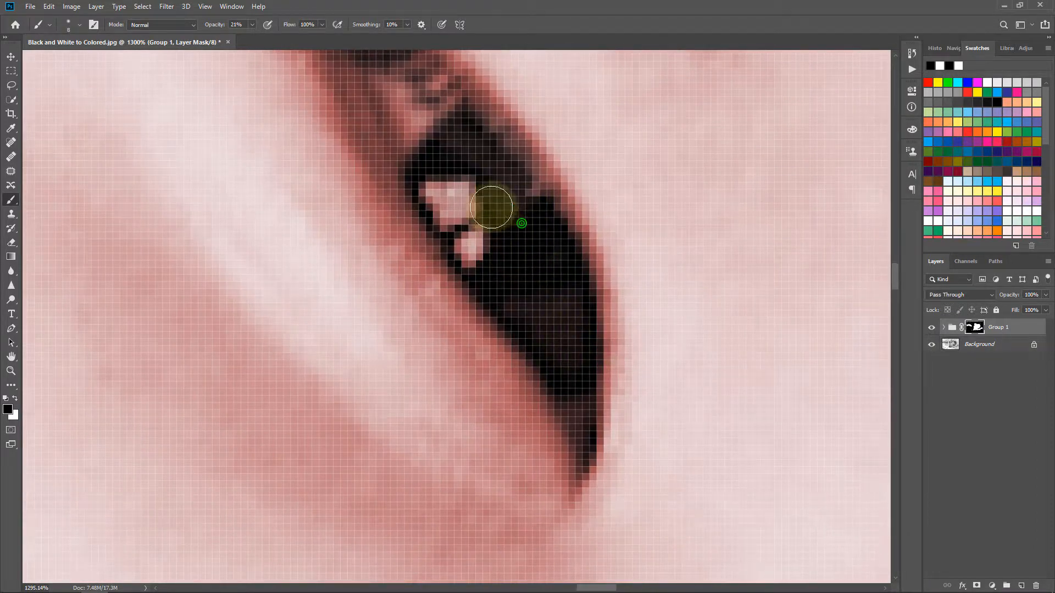
{"action": "right_click", "coordinate": [491, 206], "text": "alt"}
{"action": "left_click_drag", "start_coordinate": [453, 170], "coordinate": [503, 283]}
{"action": "left_click_drag", "start_coordinate": [453, 167], "coordinate": [508, 302]}
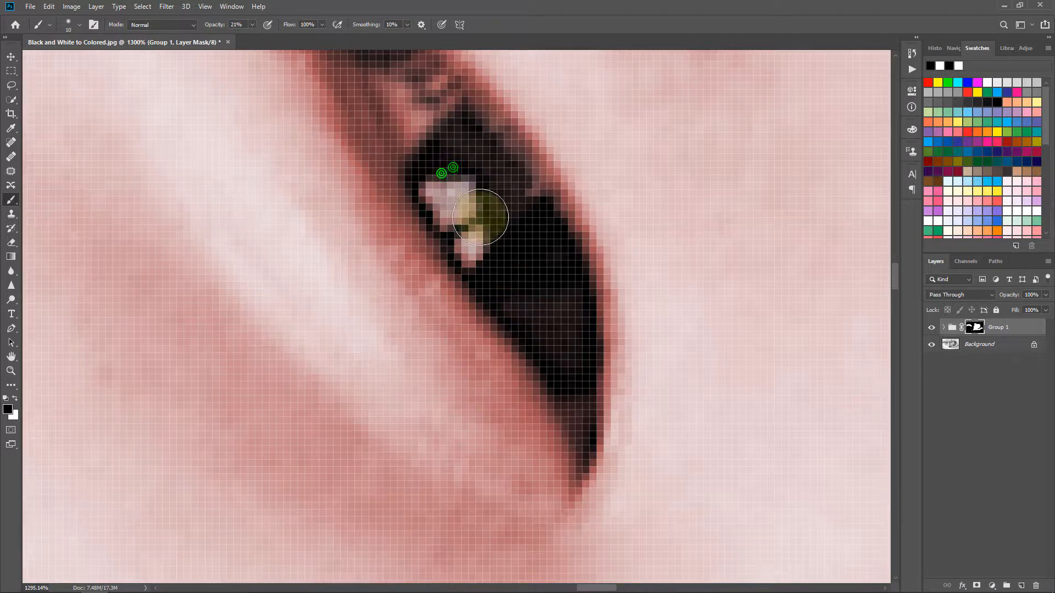
{"action": "left_click_drag", "start_coordinate": [472, 199], "coordinate": [507, 281]}
{"action": "mouse_move", "coordinate": [454, 178]}
{"action": "left_mouse_down"}
{"action": "mouse_move", "coordinate": [521, 275]}
{"action": "mouse_move", "coordinate": [446, 187]}
{"action": "mouse_move", "coordinate": [498, 268]}
{"action": "left_mouse_up"}
{"action": "left_click_drag", "start_coordinate": [444, 144], "coordinate": [563, 348]}
{"action": "right_click", "coordinate": [561, 321], "text": "alt"}
{"action": "left_click_drag", "start_coordinate": [539, 298], "coordinate": [581, 425]}
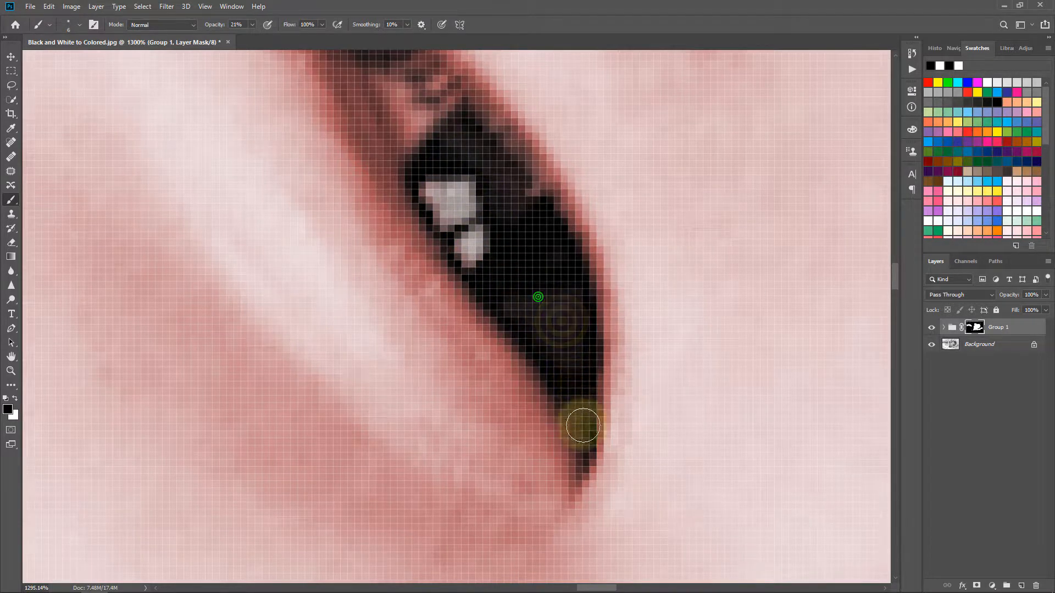
{"action": "left_click_drag", "start_coordinate": [489, 195], "coordinate": [564, 366]}
Step: Mask the tint off the white of the same eye and blend the strokes down through the iris with a 10 px brush
{"action": "left_click_drag", "start_coordinate": [541, 288], "coordinate": [502, 294]}
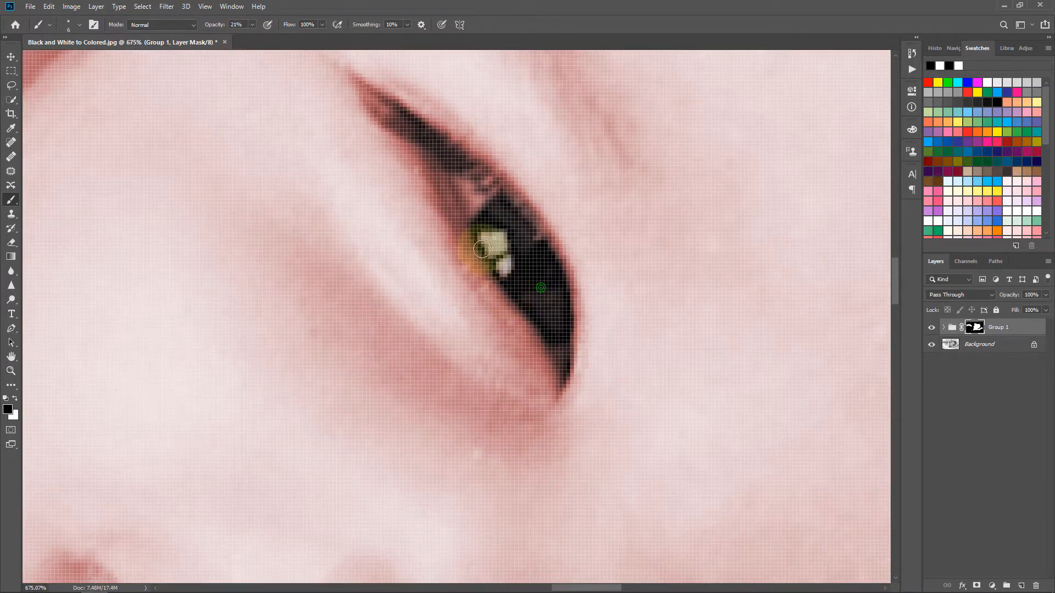
{"action": "mouse_move", "coordinate": [461, 170]}
{"action": "left_mouse_down"}
{"action": "mouse_move", "coordinate": [483, 191]}
{"action": "mouse_move", "coordinate": [486, 230]}
{"action": "left_mouse_up"}
{"action": "right_click", "coordinate": [482, 192], "text": "alt"}
{"action": "left_click_drag", "start_coordinate": [458, 169], "coordinate": [498, 218]}
{"action": "left_click_drag", "start_coordinate": [476, 182], "coordinate": [487, 220]}
{"action": "left_click_drag", "start_coordinate": [432, 135], "coordinate": [507, 264]}
{"action": "mouse_move", "coordinate": [471, 196]}
{"action": "left_mouse_down"}
{"action": "mouse_move", "coordinate": [527, 262]}
{"action": "mouse_move", "coordinate": [558, 332]}
{"action": "mouse_move", "coordinate": [482, 206]}
{"action": "mouse_move", "coordinate": [535, 276]}
{"action": "mouse_move", "coordinate": [522, 279]}
{"action": "mouse_move", "coordinate": [547, 286]}
{"action": "left_mouse_up"}
{"action": "left_click_drag", "start_coordinate": [548, 285], "coordinate": [550, 294]}
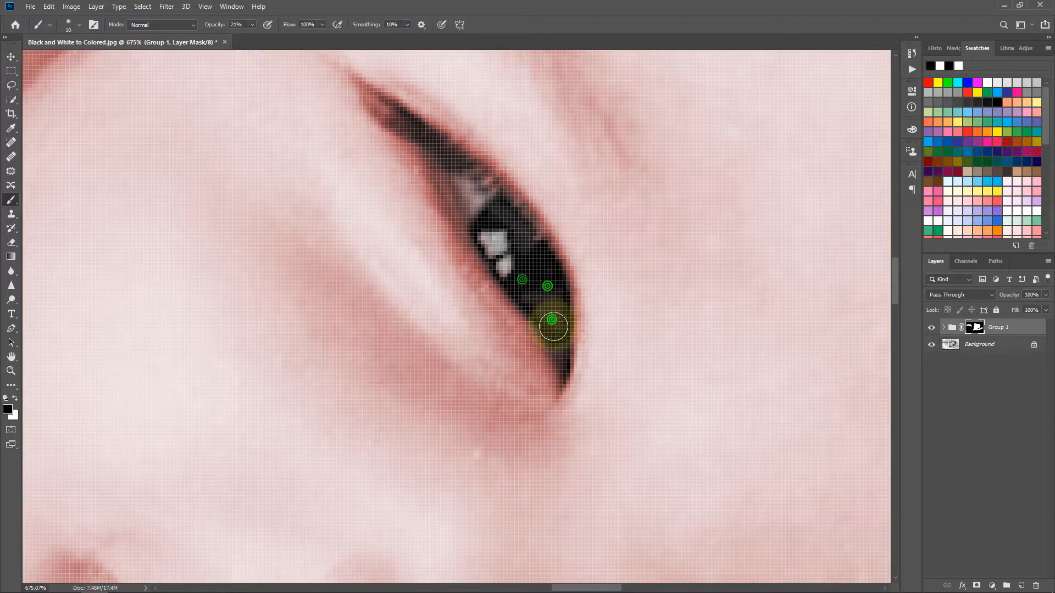
{"action": "mouse_move", "coordinate": [557, 346]}
{"action": "left_mouse_down"}
{"action": "mouse_move", "coordinate": [502, 206]}
{"action": "mouse_move", "coordinate": [464, 172]}
{"action": "left_mouse_up"}
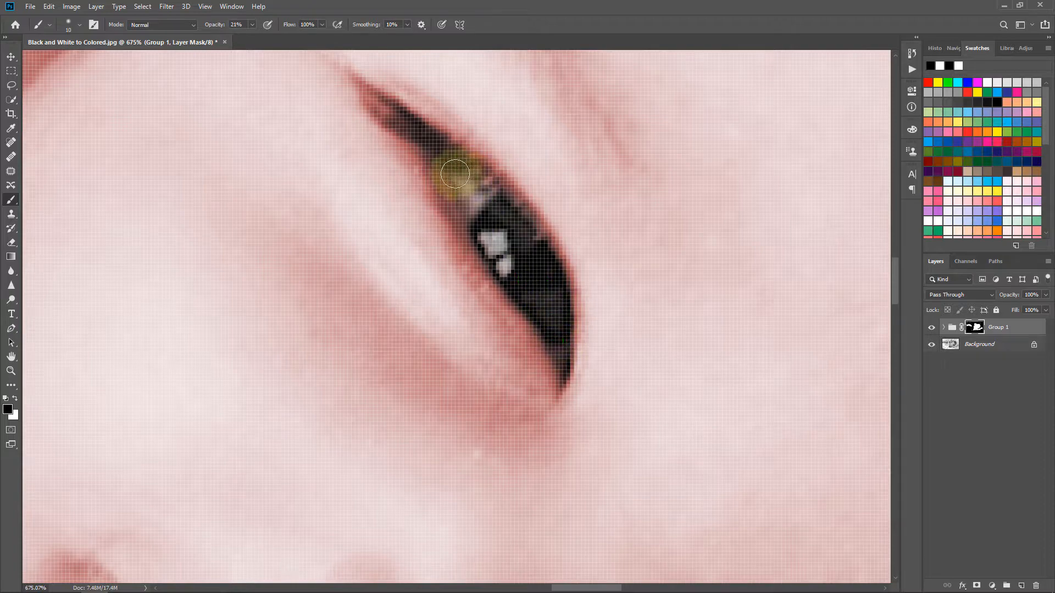
Step: Paint the tint off the white and iris of the baby's other eye with the 10 px brush
{"action": "left_click_drag", "start_coordinate": [603, 295], "coordinate": [552, 285]}
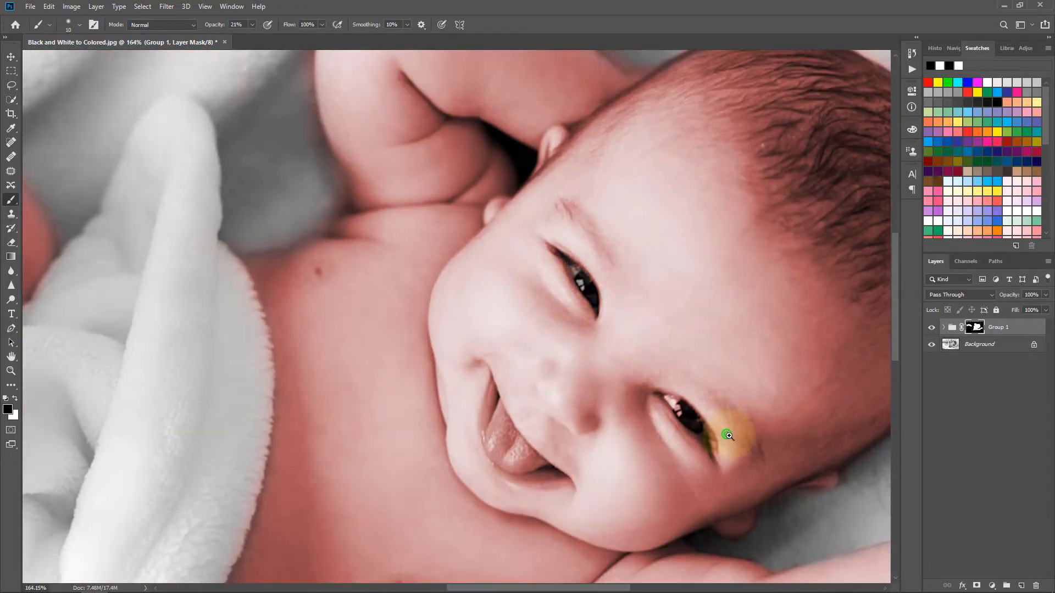
{"action": "left_click_drag", "start_coordinate": [727, 435], "coordinate": [802, 444]}
{"action": "left_click_drag", "start_coordinate": [544, 365], "coordinate": [509, 289]}
{"action": "left_click", "coordinate": [362, 157]}
{"action": "left_click", "coordinate": [389, 172]}
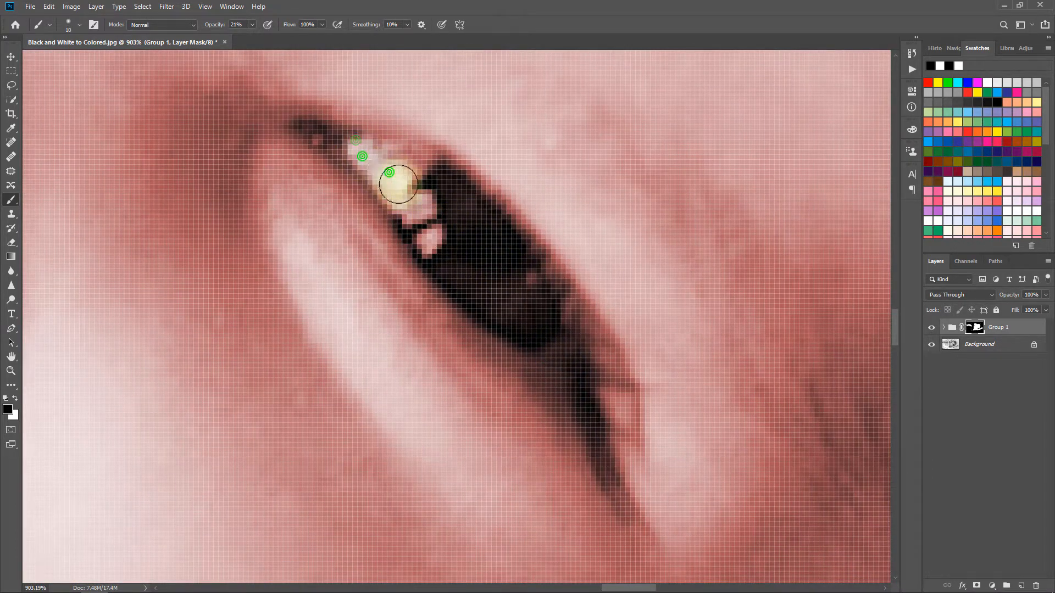
{"action": "left_click", "coordinate": [405, 185]}
{"action": "left_click", "coordinate": [479, 246]}
{"action": "left_click", "coordinate": [494, 258]}
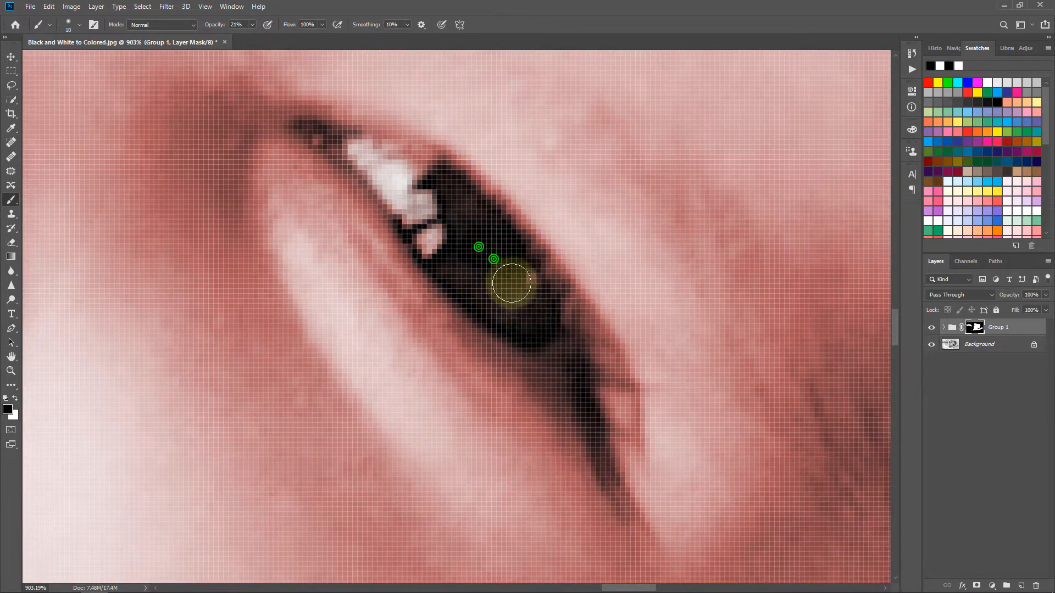
{"action": "left_click", "coordinate": [454, 246]}
Step: Paint the tint off the white and catchlights of the baby's other eye, varying the brush between about 5 and 13 px
{"action": "right_click", "coordinate": [414, 177], "text": "alt"}
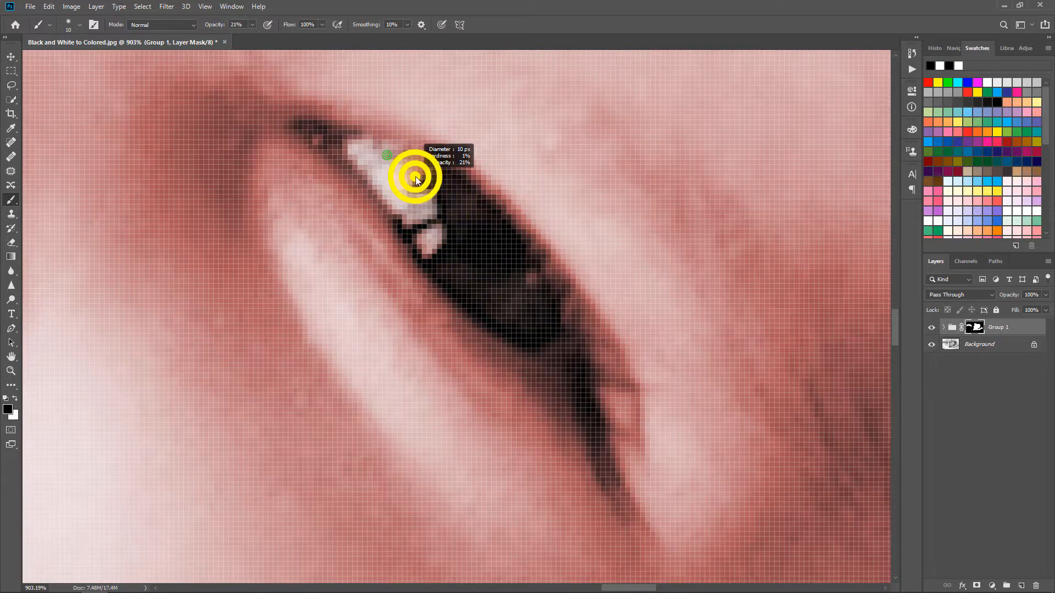
{"action": "left_click", "coordinate": [384, 167]}
{"action": "left_click", "coordinate": [408, 206]}
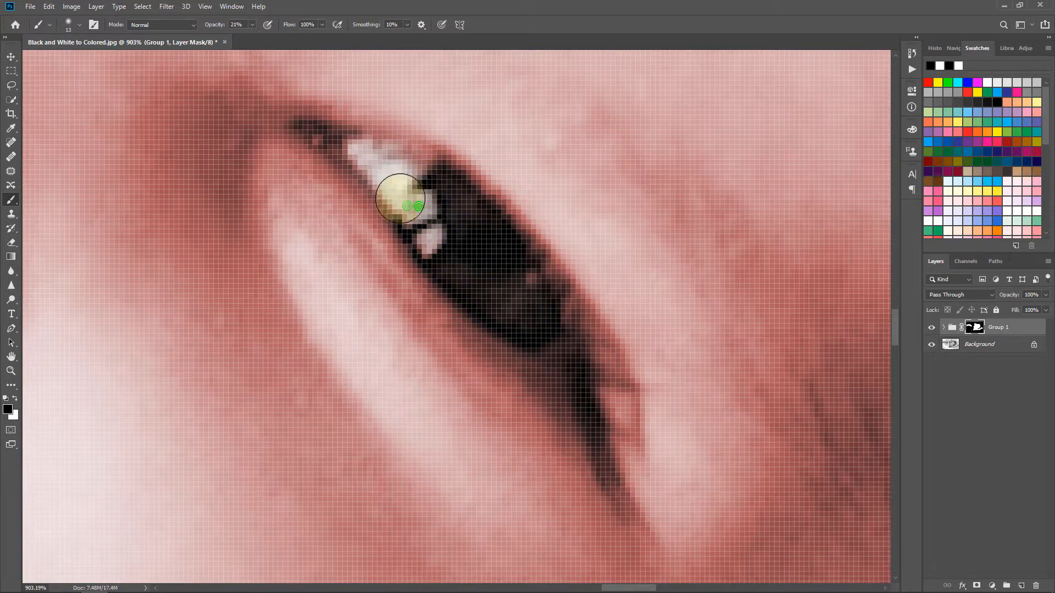
{"action": "left_click", "coordinate": [399, 207]}
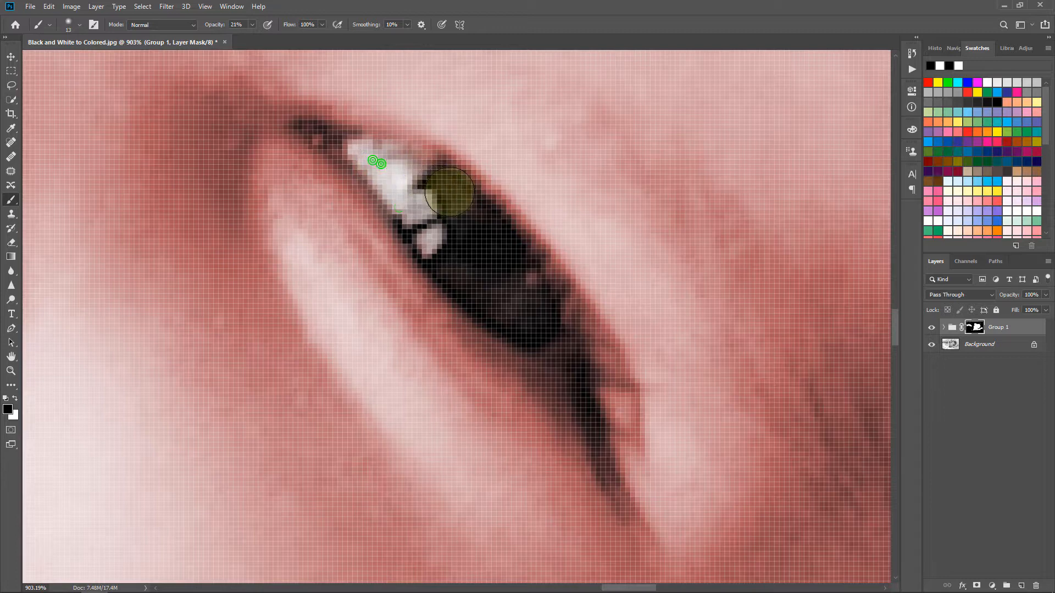
{"action": "right_click", "coordinate": [381, 160], "text": "alt"}
{"action": "left_click", "coordinate": [352, 149]}
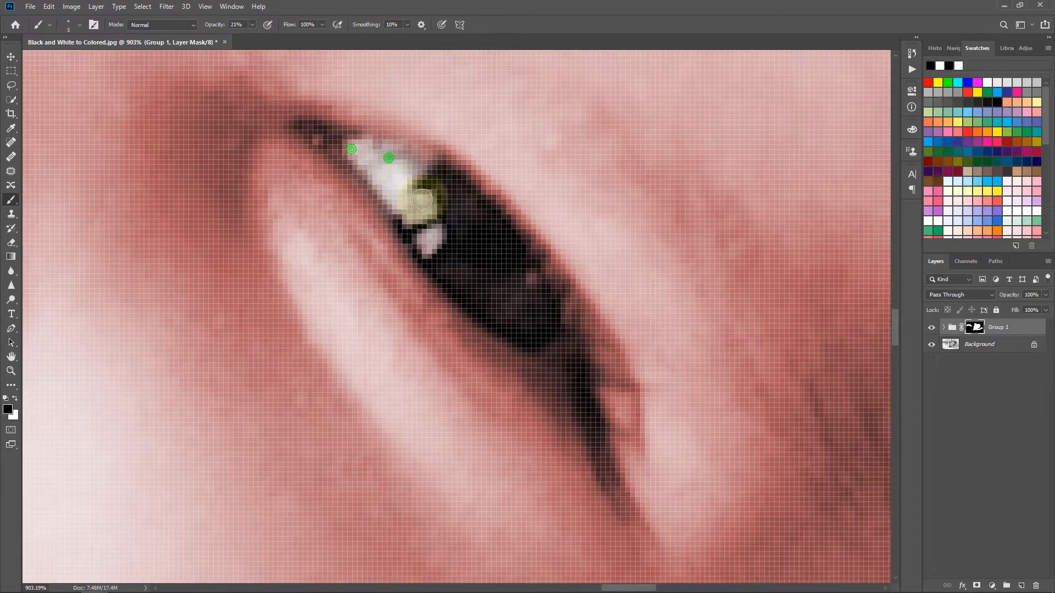
{"action": "left_click_drag", "start_coordinate": [417, 185], "coordinate": [534, 290]}
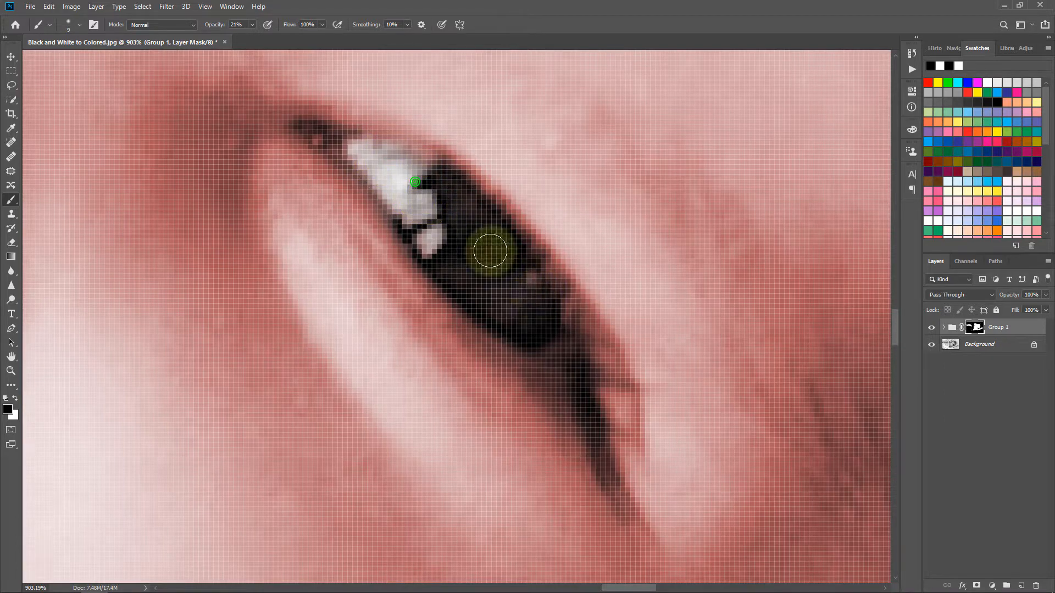
Step: Mask the tint off the same eye's dark iris down toward its outer corner with an 11 px brush
{"action": "right_click", "coordinate": [490, 250], "text": "alt"}
{"action": "left_click_drag", "start_coordinate": [428, 181], "coordinate": [530, 292]}
{"action": "left_click_drag", "start_coordinate": [452, 203], "coordinate": [543, 325]}
{"action": "mouse_move", "coordinate": [506, 253]}
{"action": "left_mouse_down"}
{"action": "mouse_move", "coordinate": [551, 344]}
{"action": "mouse_move", "coordinate": [572, 357]}
{"action": "left_mouse_up"}
{"action": "left_click_drag", "start_coordinate": [516, 274], "coordinate": [572, 370]}
{"action": "left_click_drag", "start_coordinate": [537, 317], "coordinate": [601, 407]}
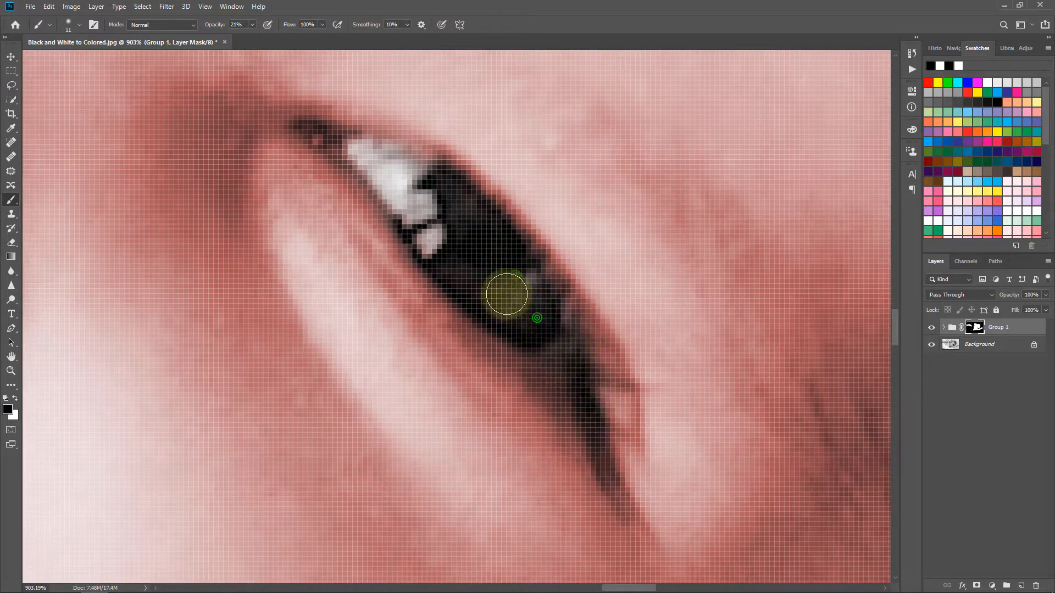
Step: Blend the masking over the same eye's iris and lower catchlight with further light 11 px strokes
{"action": "mouse_move", "coordinate": [510, 309]}
{"action": "left_mouse_down"}
{"action": "mouse_move", "coordinate": [575, 394]}
{"action": "mouse_move", "coordinate": [522, 311]}
{"action": "left_mouse_up"}
{"action": "left_click", "coordinate": [485, 282]}
{"action": "left_click_drag", "start_coordinate": [433, 235], "coordinate": [443, 248]}
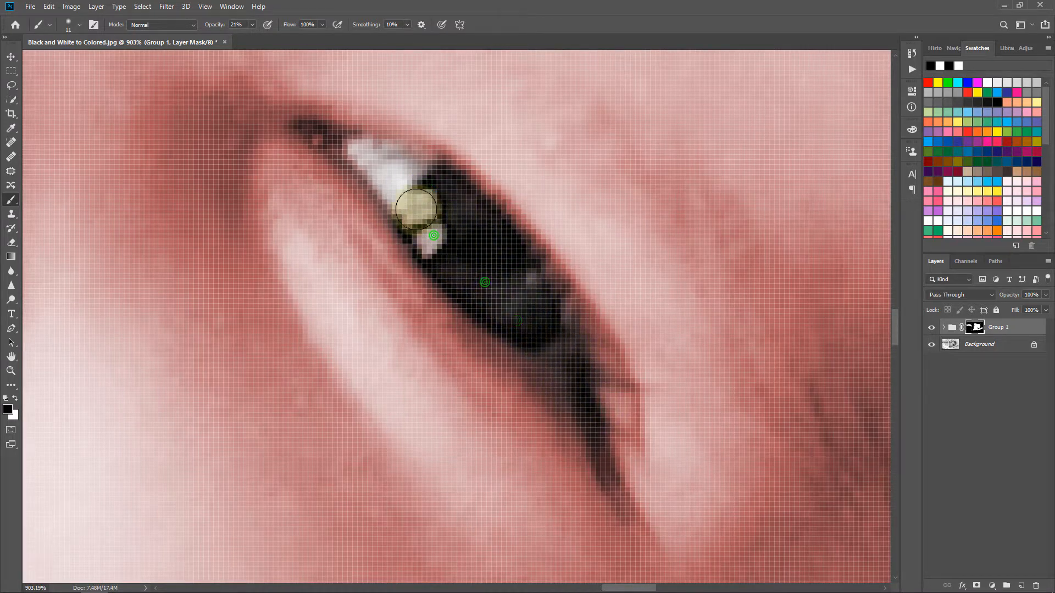
{"action": "left_click_drag", "start_coordinate": [415, 209], "coordinate": [485, 298]}
{"action": "left_click_drag", "start_coordinate": [454, 254], "coordinate": [524, 315]}
{"action": "mouse_move", "coordinate": [493, 278]}
{"action": "left_mouse_down"}
{"action": "mouse_move", "coordinate": [527, 314]}
{"action": "mouse_move", "coordinate": [435, 222]}
{"action": "left_mouse_up"}
{"action": "scroll", "coordinate": [526, 313], "scroll_direction": "down", "scroll_amount": 4}
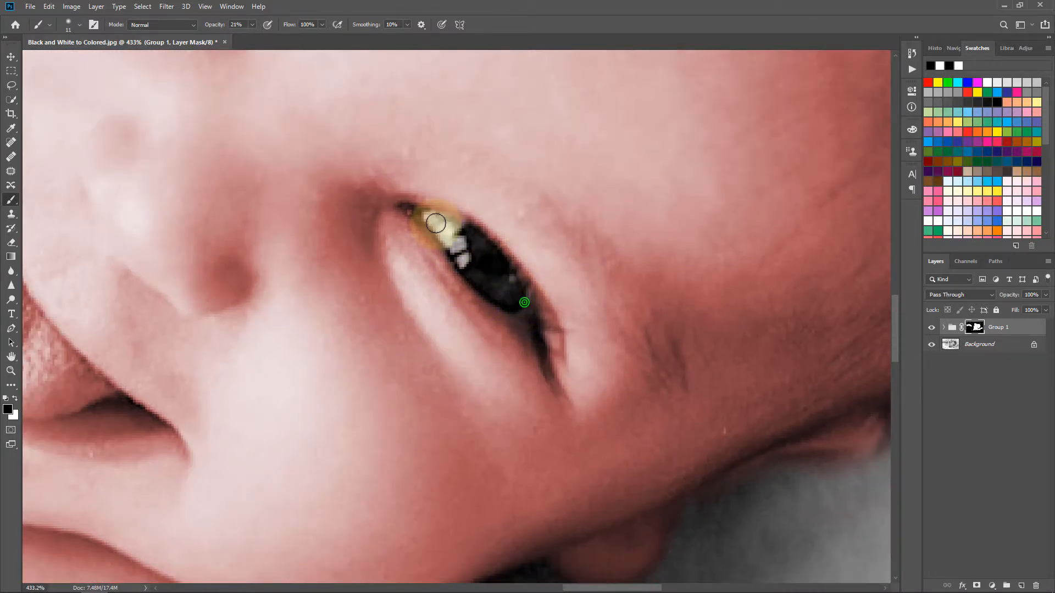
{"action": "scroll", "coordinate": [416, 280], "scroll_direction": "down", "scroll_amount": 8}
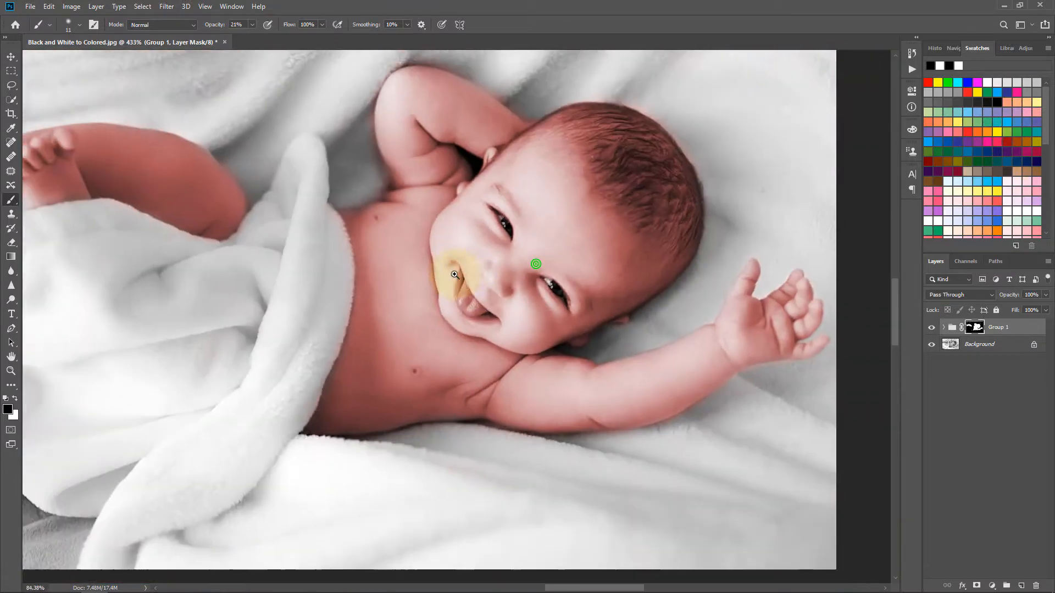
{"action": "scroll", "coordinate": [501, 278], "scroll_direction": "down", "scroll_amount": 1}
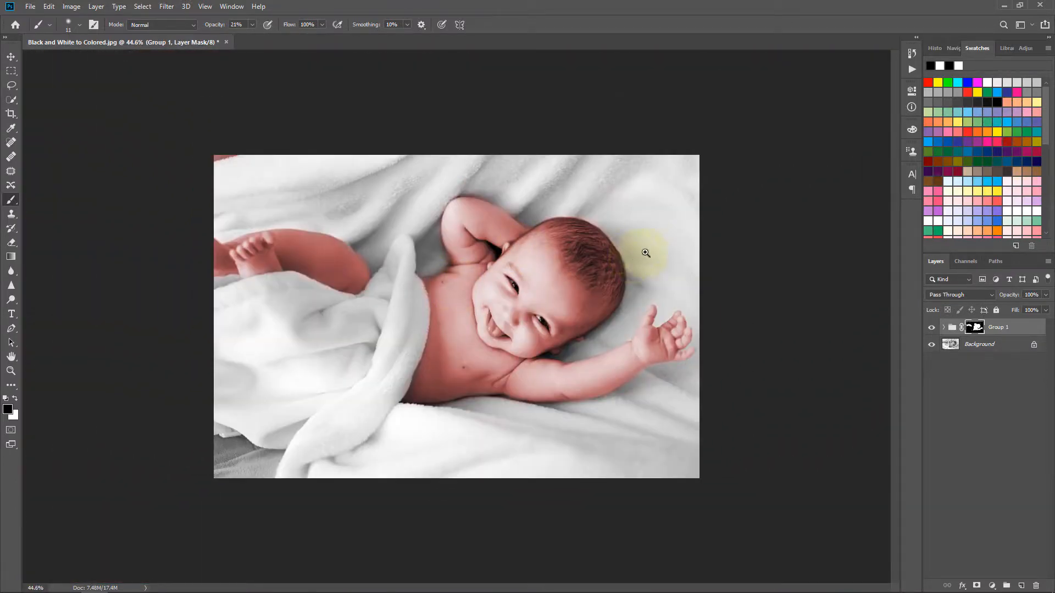
Step: Enlarge the soft brush to about 157 px and lightly mask the red tint off the baby's hair at 21% opacity
{"action": "scroll", "coordinate": [646, 253], "scroll_direction": "up", "scroll_amount": 4}
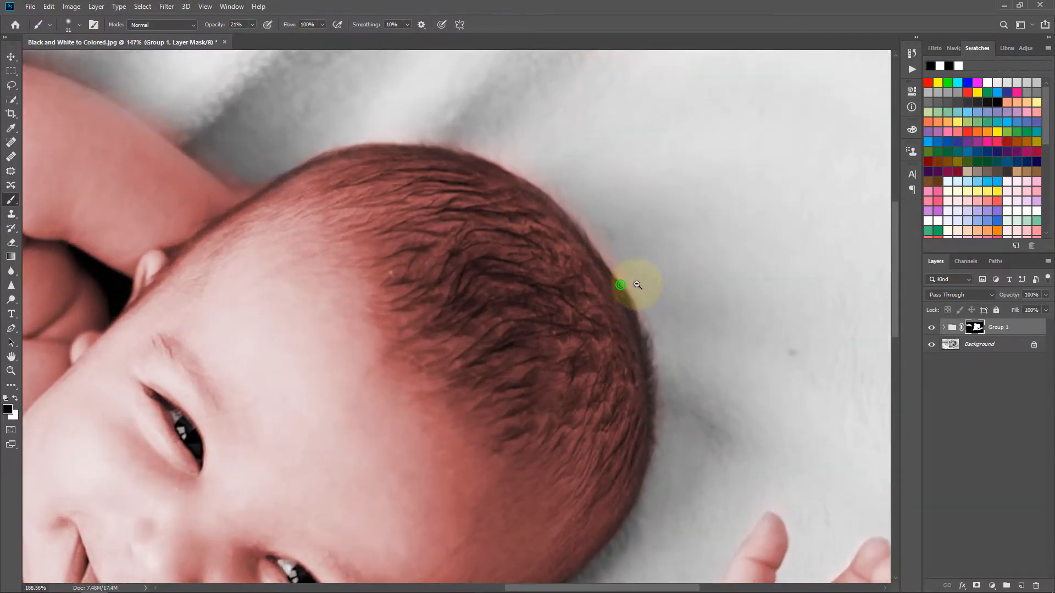
{"action": "left_click_drag", "start_coordinate": [575, 272], "coordinate": [595, 279]}
{"action": "scroll", "coordinate": [475, 277], "scroll_direction": "down", "scroll_amount": 1}
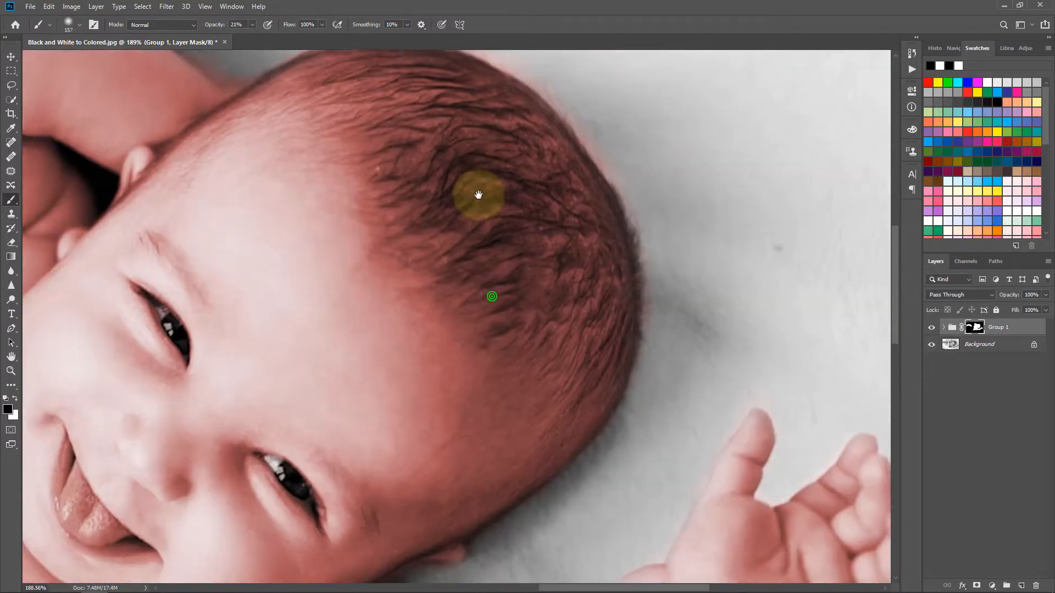
{"action": "scroll", "coordinate": [500, 238], "scroll_direction": "down", "scroll_amount": 1}
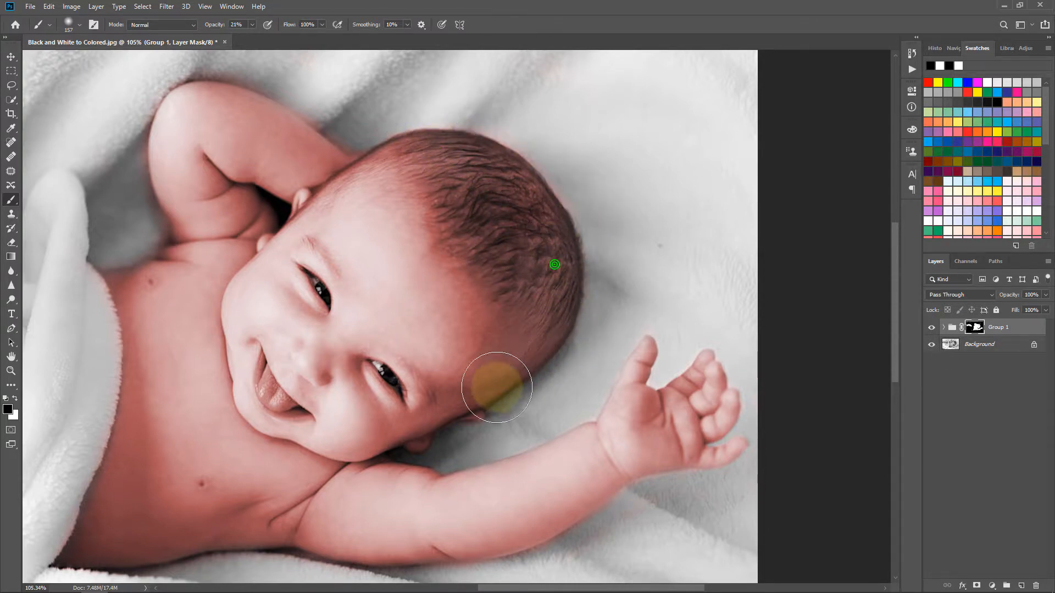
{"action": "mouse_move", "coordinate": [442, 119]}
{"action": "left_mouse_down"}
{"action": "mouse_move", "coordinate": [369, 122]}
{"action": "mouse_move", "coordinate": [439, 158]}
{"action": "left_mouse_up"}
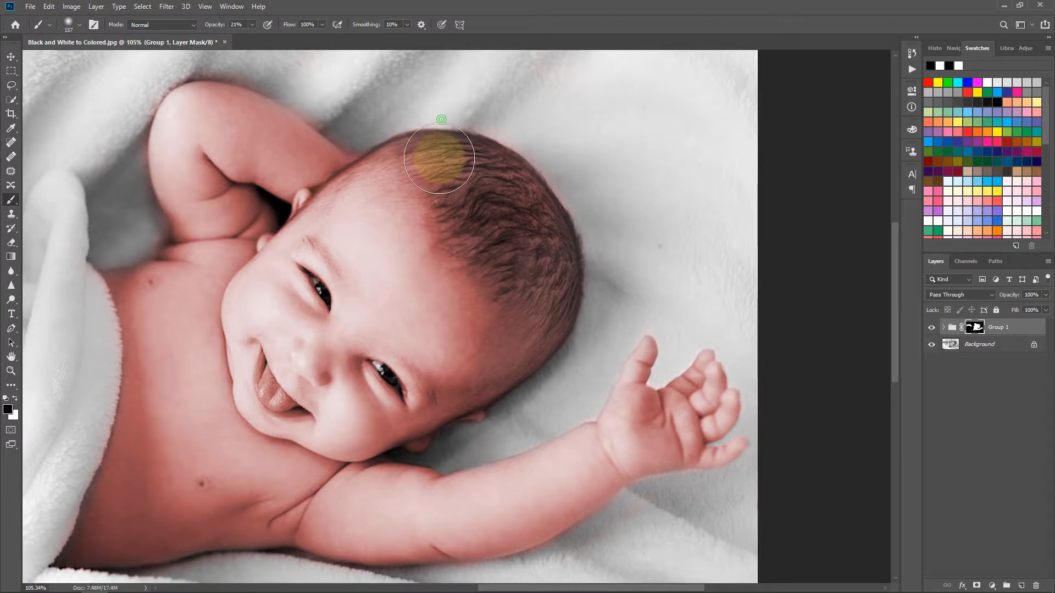
{"action": "mouse_move", "coordinate": [385, 135]}
{"action": "left_mouse_down"}
{"action": "mouse_move", "coordinate": [440, 133]}
{"action": "mouse_move", "coordinate": [469, 147]}
{"action": "mouse_move", "coordinate": [441, 180]}
{"action": "mouse_move", "coordinate": [441, 208]}
{"action": "mouse_move", "coordinate": [510, 281]}
{"action": "mouse_move", "coordinate": [497, 284]}
{"action": "mouse_move", "coordinate": [507, 397]}
{"action": "left_mouse_up"}
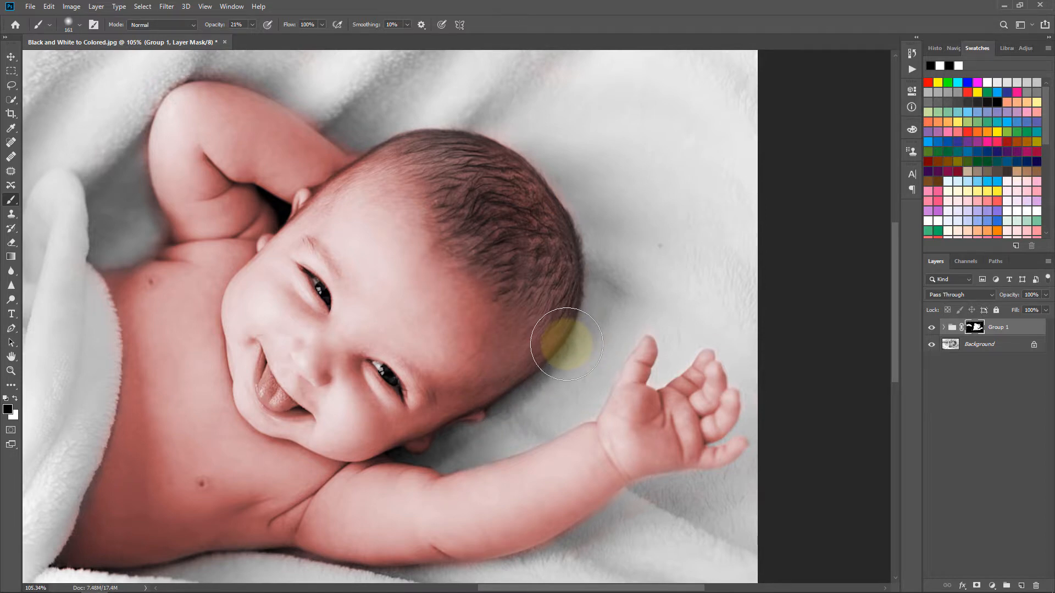
Step: Mask the tint off the outer edge of the hair and the adjoining blanket with a 161 px soft brush
{"action": "mouse_move", "coordinate": [539, 342]}
{"action": "left_mouse_down"}
{"action": "mouse_move", "coordinate": [528, 376]}
{"action": "mouse_move", "coordinate": [575, 311]}
{"action": "left_mouse_up"}
{"action": "left_click_drag", "start_coordinate": [595, 256], "coordinate": [586, 191]}
{"action": "left_click_drag", "start_coordinate": [558, 186], "coordinate": [559, 185]}
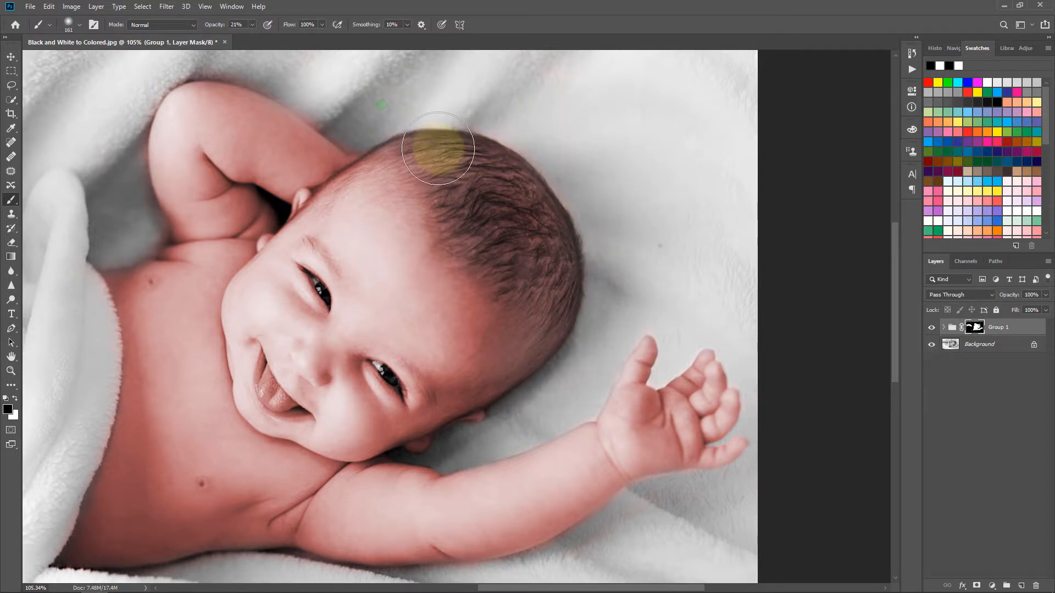
{"action": "left_click", "coordinate": [505, 117]}
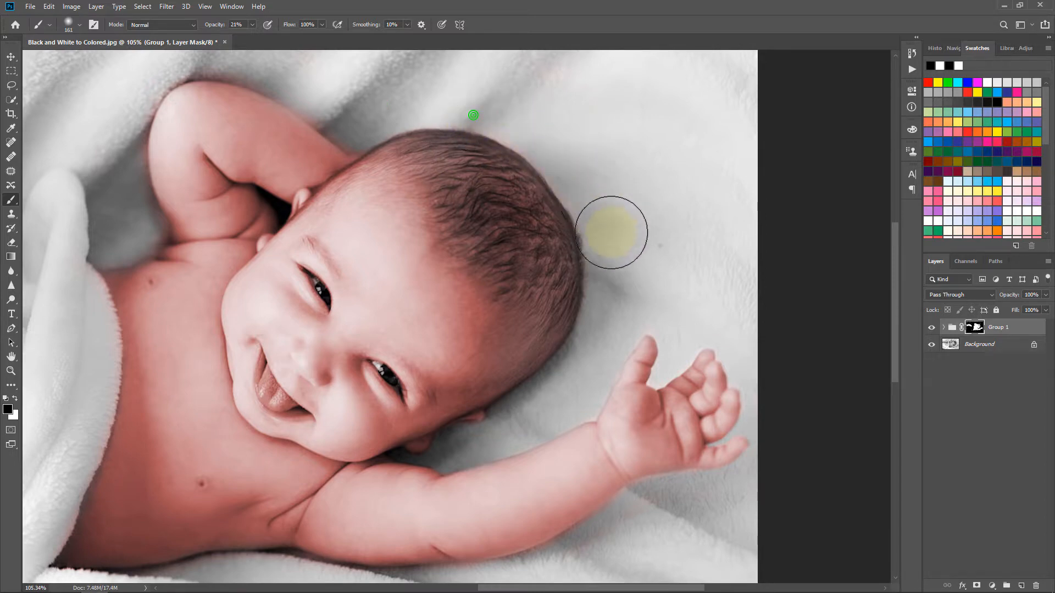
{"action": "left_click_drag", "start_coordinate": [611, 233], "coordinate": [612, 242]}
{"action": "mouse_move", "coordinate": [610, 257]}
{"action": "left_mouse_down"}
{"action": "mouse_move", "coordinate": [603, 315]}
{"action": "mouse_move", "coordinate": [572, 334]}
{"action": "left_mouse_up"}
{"action": "mouse_move", "coordinate": [559, 341]}
{"action": "left_mouse_down"}
{"action": "mouse_move", "coordinate": [538, 366]}
{"action": "mouse_move", "coordinate": [528, 315]}
{"action": "mouse_move", "coordinate": [523, 370]}
{"action": "mouse_move", "coordinate": [577, 313]}
{"action": "mouse_move", "coordinate": [544, 299]}
{"action": "mouse_move", "coordinate": [543, 212]}
{"action": "mouse_move", "coordinate": [494, 170]}
{"action": "mouse_move", "coordinate": [400, 154]}
{"action": "mouse_move", "coordinate": [438, 125]}
{"action": "mouse_move", "coordinate": [367, 145]}
{"action": "mouse_move", "coordinate": [332, 185]}
{"action": "left_mouse_up"}
Step: Paint the tint off the dark crease between the raised arm and the hairline with a 14 px brush
{"action": "right_click", "coordinate": [369, 159], "text": "alt"}
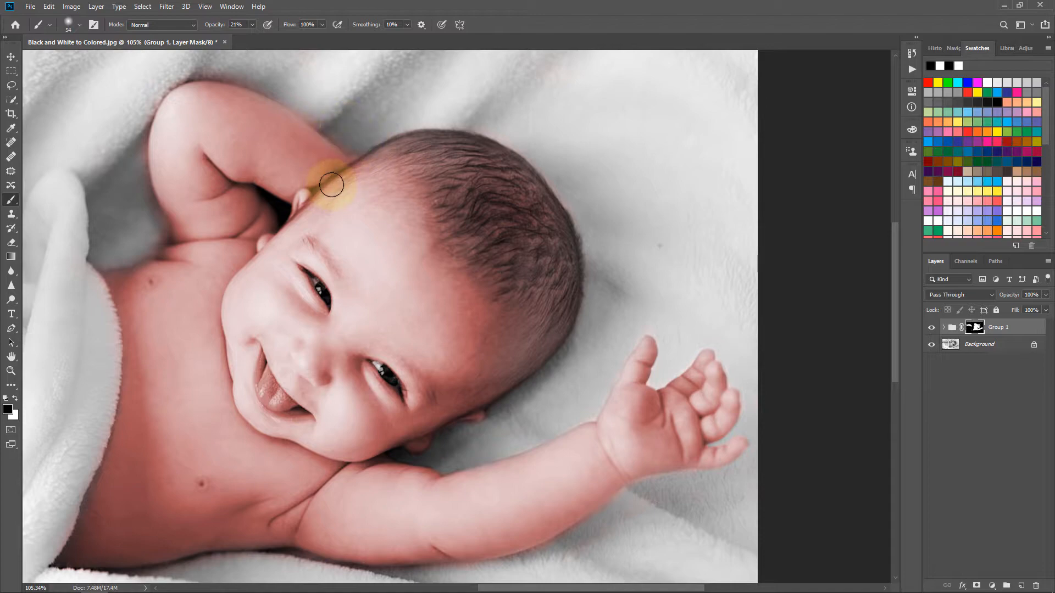
{"action": "scroll", "coordinate": [339, 175], "scroll_direction": "up", "scroll_amount": 10}
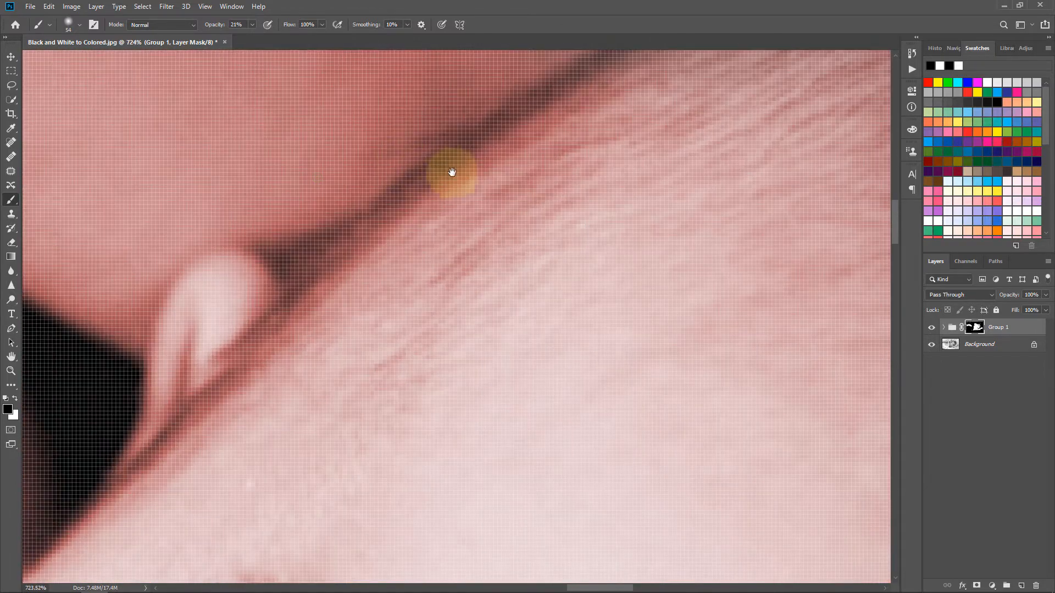
{"action": "right_click", "coordinate": [473, 173], "text": "alt"}
{"action": "left_click_drag", "start_coordinate": [467, 173], "coordinate": [409, 311]}
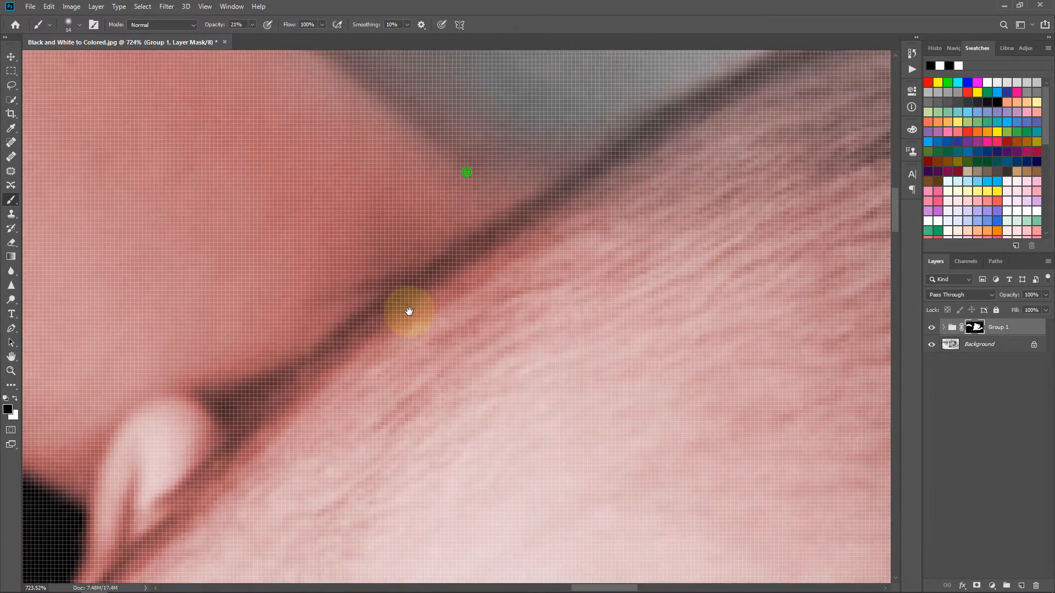
{"action": "mouse_move", "coordinate": [679, 119]}
{"action": "left_mouse_down"}
{"action": "mouse_move", "coordinate": [414, 286]}
{"action": "mouse_move", "coordinate": [318, 365]}
{"action": "left_mouse_up"}
{"action": "mouse_move", "coordinate": [440, 283]}
{"action": "left_mouse_down"}
{"action": "mouse_move", "coordinate": [219, 448]}
{"action": "mouse_move", "coordinate": [198, 490]}
{"action": "left_mouse_up"}
{"action": "mouse_move", "coordinate": [459, 276]}
{"action": "left_mouse_down"}
{"action": "mouse_move", "coordinate": [566, 218]}
{"action": "mouse_move", "coordinate": [402, 230]}
{"action": "left_mouse_up"}
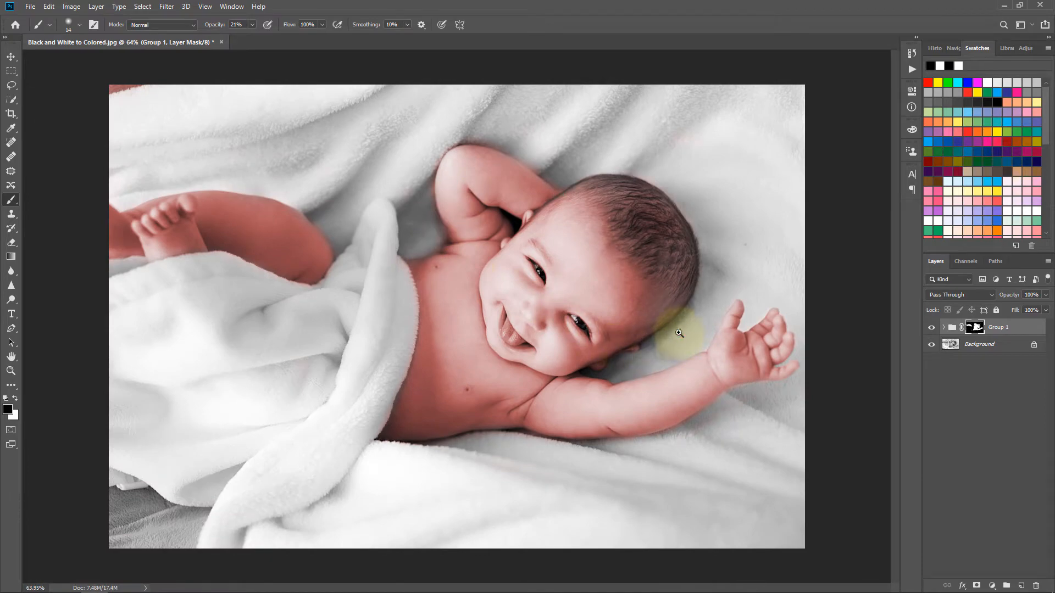
Step: Lightly mask more tint off the crown and inner hair area with a large soft brush at 21% opacity
{"action": "left_click_drag", "start_coordinate": [680, 330], "coordinate": [726, 314]}
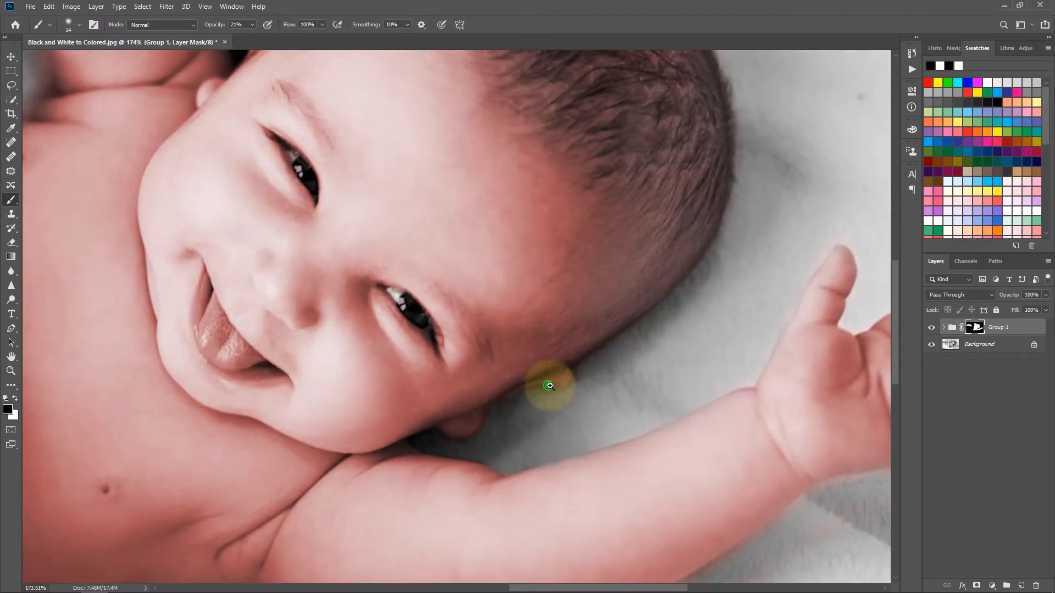
{"action": "left_click_drag", "start_coordinate": [549, 385], "coordinate": [656, 245]}
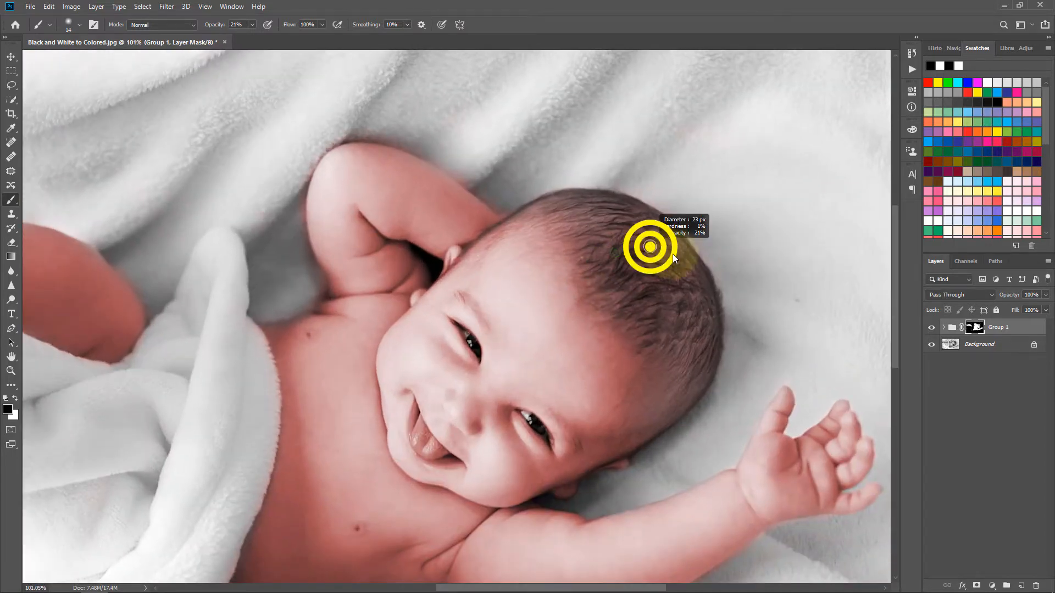
{"action": "left_click", "coordinate": [570, 223]}
{"action": "mouse_move", "coordinate": [586, 222]}
{"action": "left_mouse_down"}
{"action": "mouse_move", "coordinate": [622, 272]}
{"action": "mouse_move", "coordinate": [599, 270]}
{"action": "left_mouse_up"}
{"action": "left_click_drag", "start_coordinate": [588, 274], "coordinate": [641, 331]}
{"action": "mouse_move", "coordinate": [642, 347]}
{"action": "left_mouse_down"}
{"action": "mouse_move", "coordinate": [673, 433]}
{"action": "mouse_move", "coordinate": [699, 253]}
{"action": "mouse_move", "coordinate": [681, 257]}
{"action": "left_mouse_up"}
{"action": "left_click", "coordinate": [688, 259]}
{"action": "left_click_drag", "start_coordinate": [462, 258], "coordinate": [495, 256]}
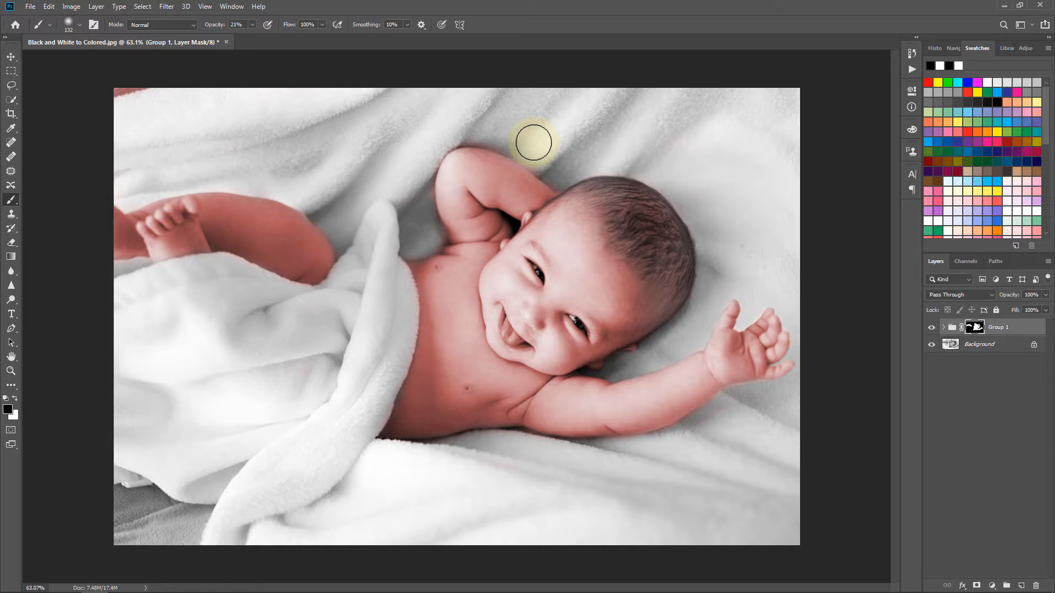
Step: Lower the tint group's opacity to 90% and paint the tint off the blanket around the raised arm with a brush up to 36 px
{"action": "left_click_drag", "start_coordinate": [534, 142], "coordinate": [615, 199]}
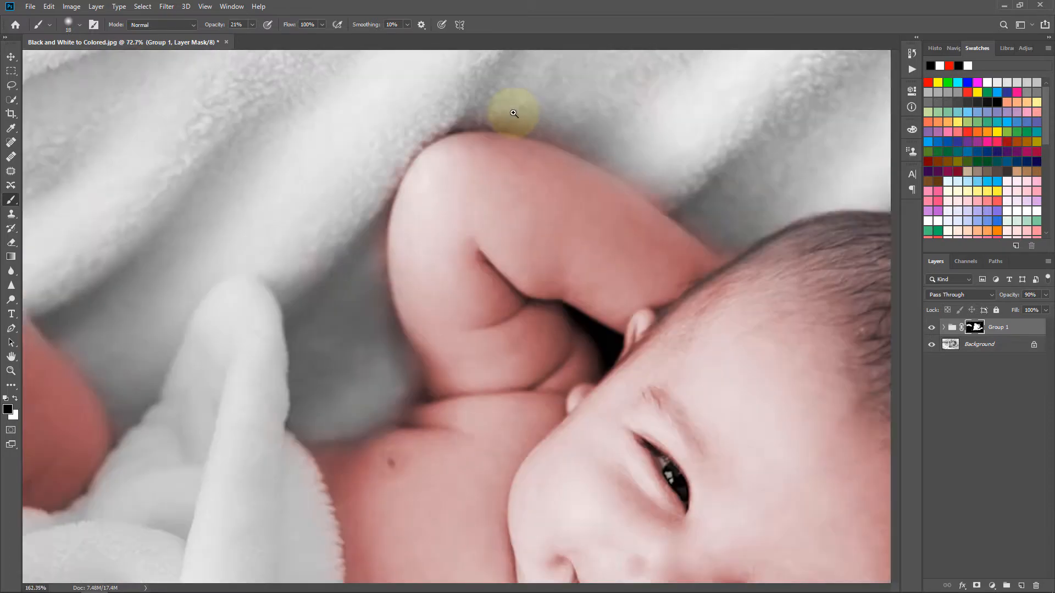
{"action": "scroll", "coordinate": [501, 169], "scroll_direction": "up", "scroll_amount": 5}
{"action": "mouse_move", "coordinate": [521, 160]}
{"action": "left_mouse_down"}
{"action": "mouse_move", "coordinate": [603, 203]}
{"action": "mouse_move", "coordinate": [199, 265]}
{"action": "left_mouse_up"}
{"action": "left_click_drag", "start_coordinate": [344, 239], "coordinate": [492, 174]}
{"action": "left_click_drag", "start_coordinate": [393, 210], "coordinate": [310, 369]}
{"action": "left_click_drag", "start_coordinate": [309, 369], "coordinate": [392, 213]}
{"action": "scroll", "coordinate": [373, 296], "scroll_direction": "down", "scroll_amount": 4}
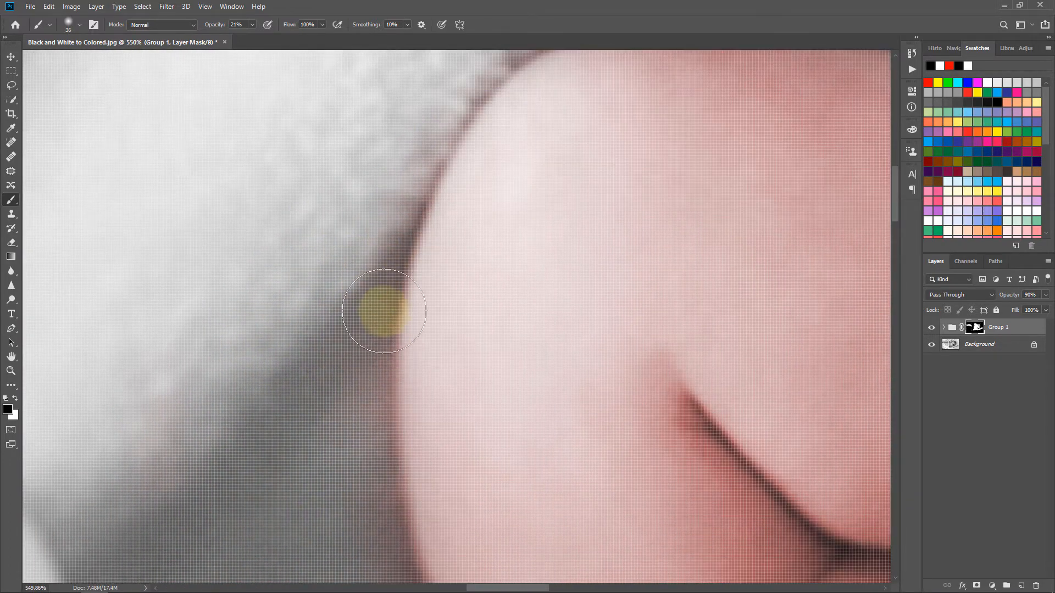
{"action": "left_click_drag", "start_coordinate": [844, 340], "coordinate": [645, 322]}
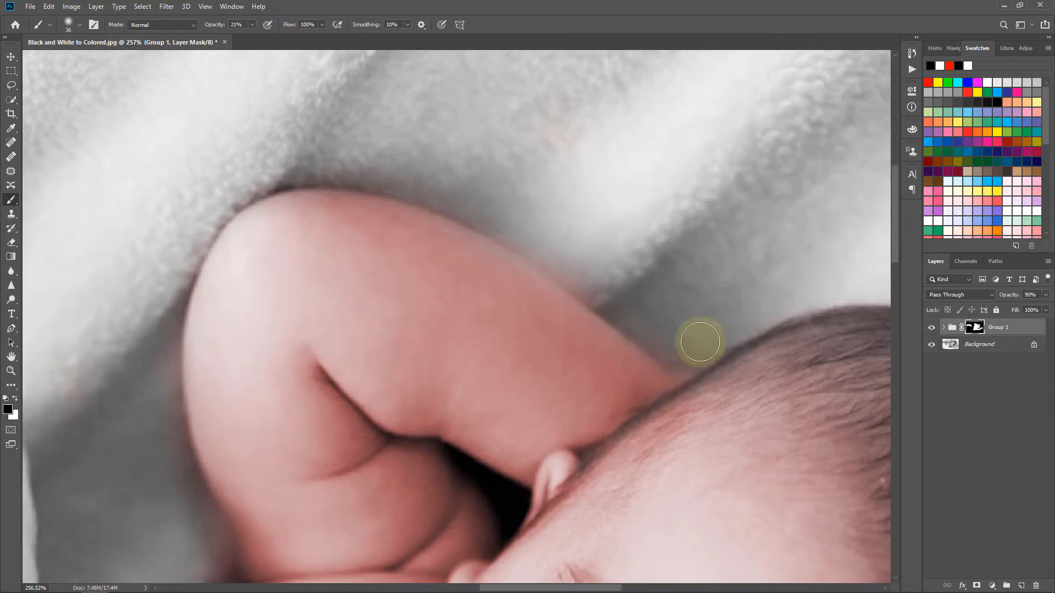
{"action": "left_click_drag", "start_coordinate": [314, 452], "coordinate": [785, 149]}
{"action": "scroll", "coordinate": [549, 342], "scroll_direction": "down", "scroll_amount": 5}
{"action": "scroll", "coordinate": [415, 341], "scroll_direction": "down", "scroll_amount": 1}
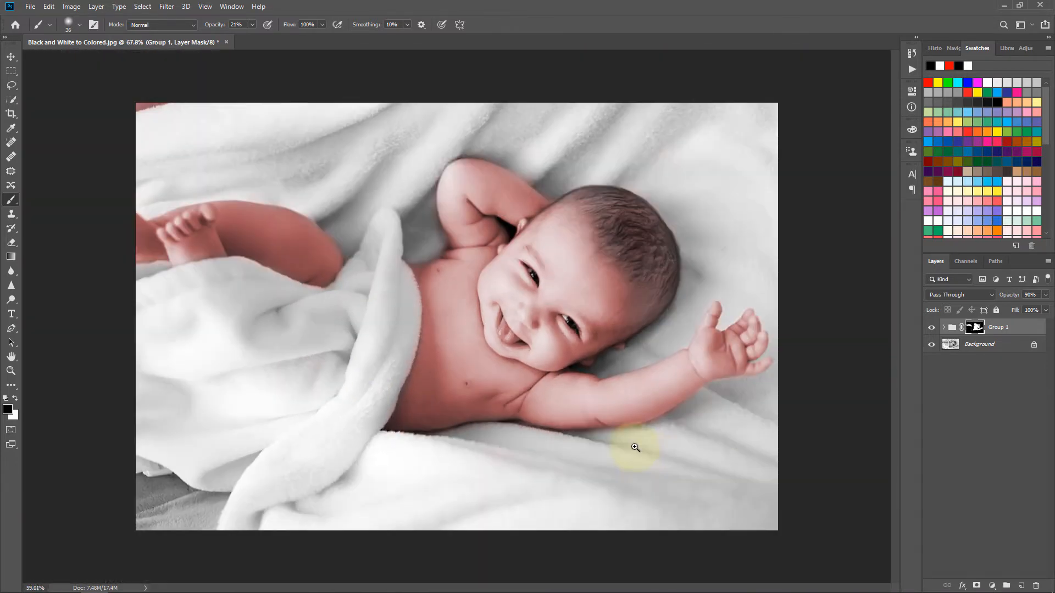
{"action": "scroll", "coordinate": [631, 447], "scroll_direction": "up", "scroll_amount": 1}
{"action": "scroll", "coordinate": [694, 347], "scroll_direction": "up", "scroll_amount": 4}
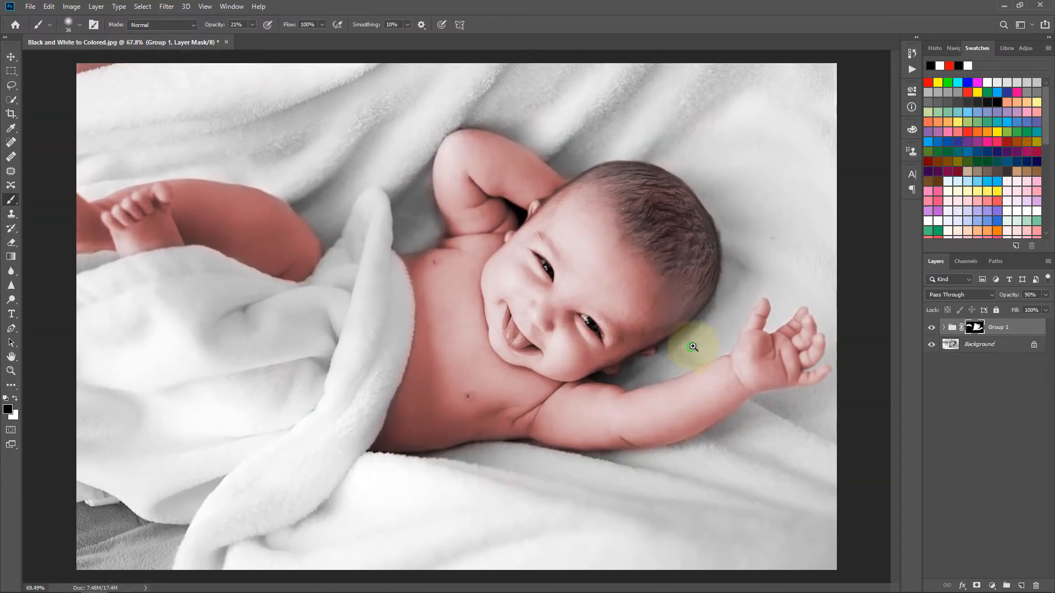
{"action": "scroll", "coordinate": [555, 386], "scroll_direction": "down", "scroll_amount": 3}
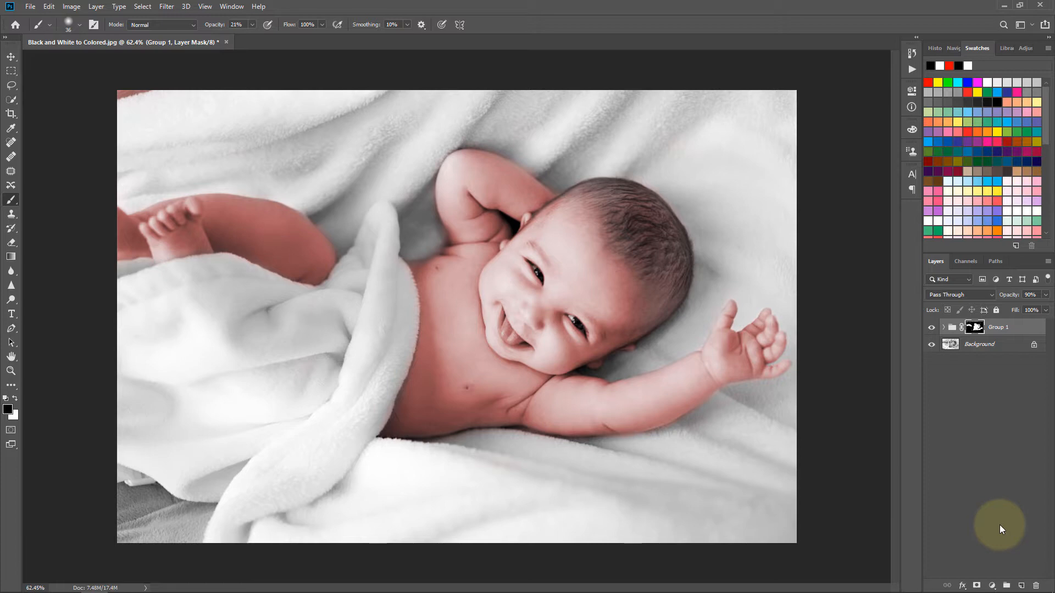
Step: Add a new layer above the tint group and ready the Brush with pure red (ff0000) as foreground color
{"action": "left_click", "coordinate": [1021, 586]}
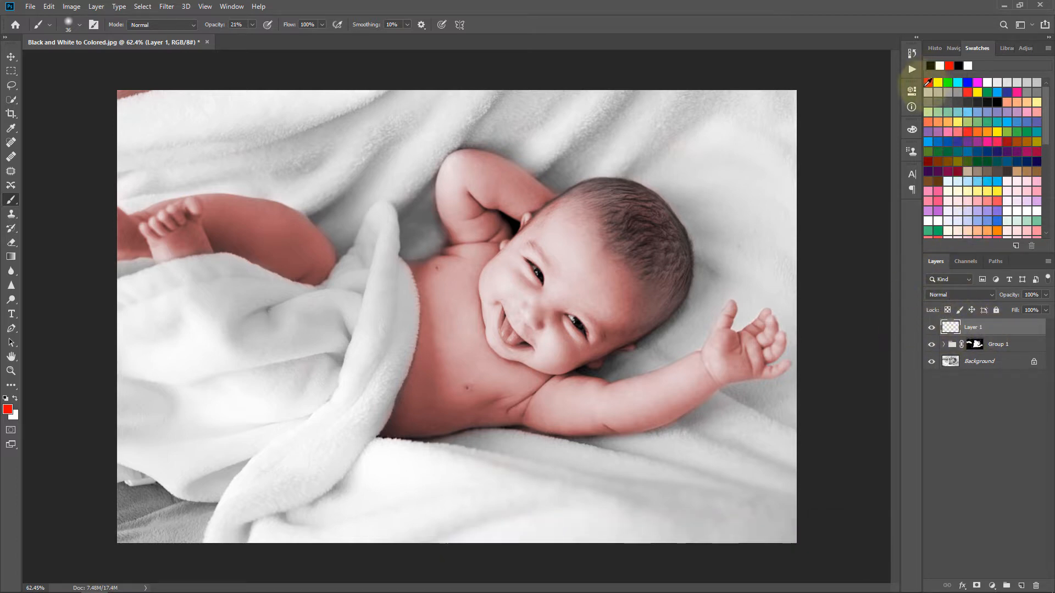
{"action": "left_click", "coordinate": [7, 410]}
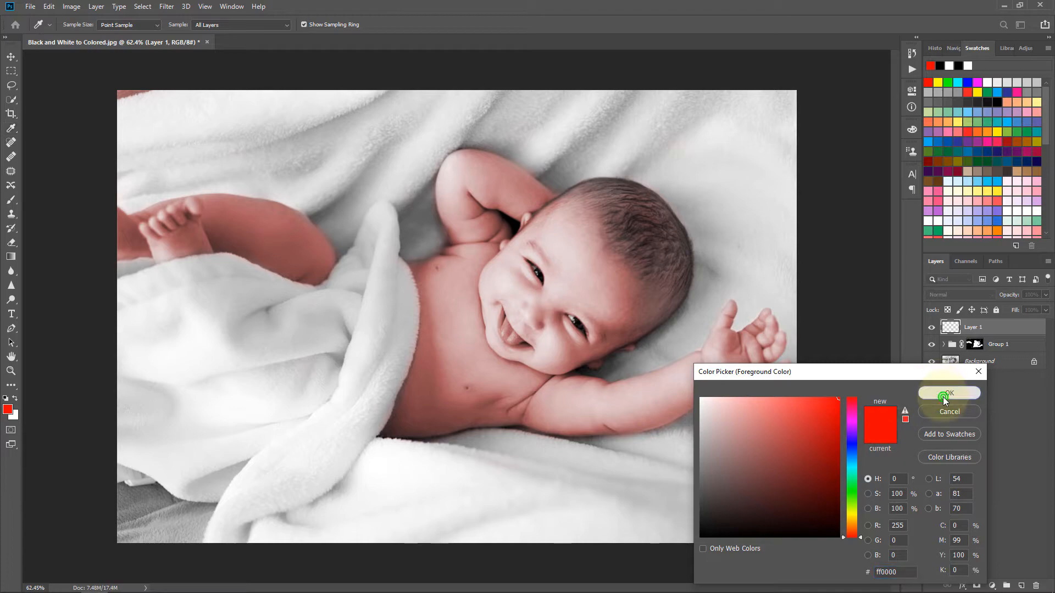
{"action": "left_click", "coordinate": [943, 394]}
{"action": "key", "text": "b"}
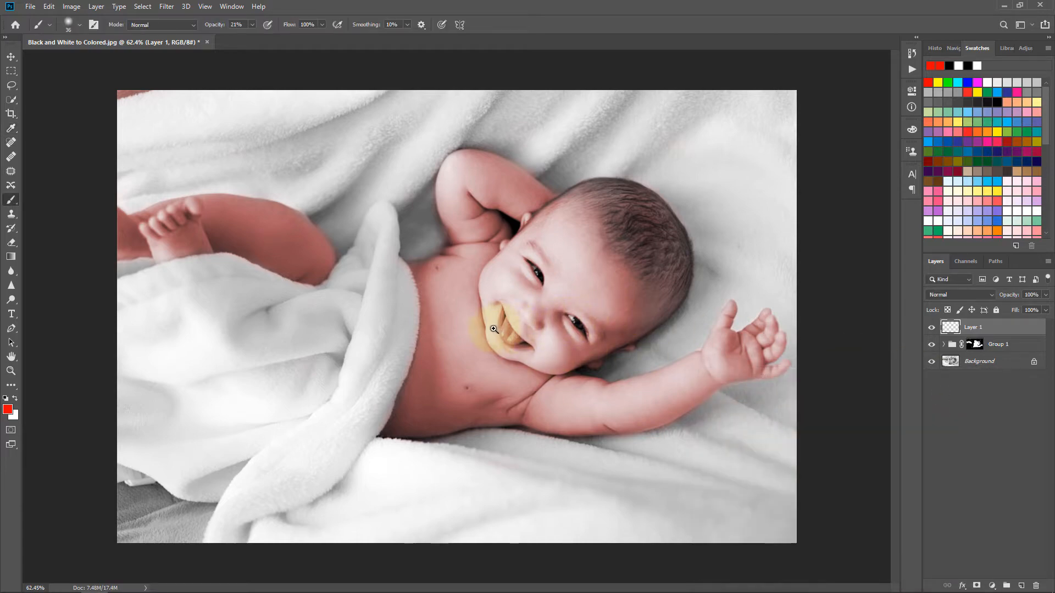
Step: Paint red over the baby's tongue and lips on the new layer, reducing the brush to about 21 px
{"action": "left_click_drag", "start_coordinate": [493, 329], "coordinate": [587, 329]}
{"action": "left_click_drag", "start_coordinate": [657, 347], "coordinate": [525, 302]}
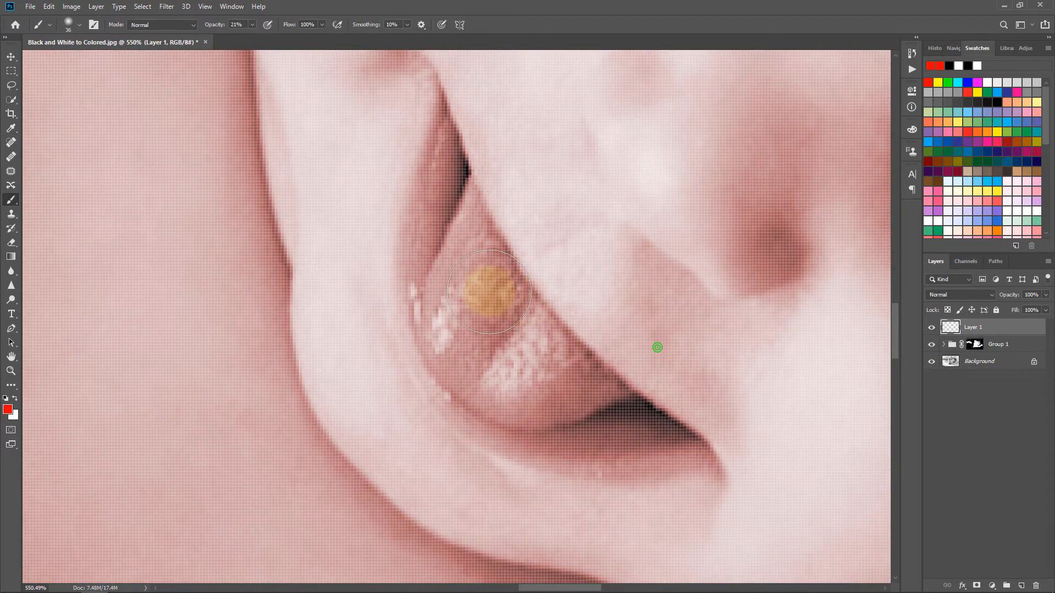
{"action": "left_click_drag", "start_coordinate": [478, 257], "coordinate": [457, 253]}
{"action": "mouse_move", "coordinate": [450, 159]}
{"action": "left_mouse_down"}
{"action": "mouse_move", "coordinate": [448, 273]}
{"action": "mouse_move", "coordinate": [469, 345]}
{"action": "mouse_move", "coordinate": [525, 389]}
{"action": "mouse_move", "coordinate": [546, 371]}
{"action": "mouse_move", "coordinate": [472, 221]}
{"action": "mouse_move", "coordinate": [492, 306]}
{"action": "mouse_move", "coordinate": [492, 276]}
{"action": "mouse_move", "coordinate": [551, 368]}
{"action": "mouse_move", "coordinate": [608, 396]}
{"action": "left_mouse_up"}
{"action": "mouse_move", "coordinate": [659, 445]}
{"action": "left_mouse_down"}
{"action": "mouse_move", "coordinate": [580, 449]}
{"action": "mouse_move", "coordinate": [487, 421]}
{"action": "mouse_move", "coordinate": [448, 377]}
{"action": "mouse_move", "coordinate": [426, 308]}
{"action": "mouse_move", "coordinate": [438, 230]}
{"action": "mouse_move", "coordinate": [467, 240]}
{"action": "mouse_move", "coordinate": [492, 313]}
{"action": "mouse_move", "coordinate": [460, 278]}
{"action": "mouse_move", "coordinate": [433, 313]}
{"action": "mouse_move", "coordinate": [515, 369]}
{"action": "mouse_move", "coordinate": [542, 336]}
{"action": "mouse_move", "coordinate": [524, 324]}
{"action": "mouse_move", "coordinate": [589, 414]}
{"action": "mouse_move", "coordinate": [610, 399]}
{"action": "mouse_move", "coordinate": [570, 399]}
{"action": "mouse_move", "coordinate": [562, 417]}
{"action": "mouse_move", "coordinate": [619, 398]}
{"action": "mouse_move", "coordinate": [554, 336]}
{"action": "mouse_move", "coordinate": [659, 423]}
{"action": "mouse_move", "coordinate": [555, 358]}
{"action": "mouse_move", "coordinate": [496, 348]}
{"action": "mouse_move", "coordinate": [474, 306]}
{"action": "mouse_move", "coordinate": [511, 352]}
{"action": "mouse_move", "coordinate": [606, 428]}
{"action": "mouse_move", "coordinate": [625, 422]}
{"action": "mouse_move", "coordinate": [573, 367]}
{"action": "mouse_move", "coordinate": [646, 422]}
{"action": "mouse_move", "coordinate": [648, 411]}
{"action": "mouse_move", "coordinate": [658, 432]}
{"action": "mouse_move", "coordinate": [545, 318]}
{"action": "mouse_move", "coordinate": [480, 317]}
{"action": "mouse_move", "coordinate": [535, 335]}
{"action": "left_mouse_up"}
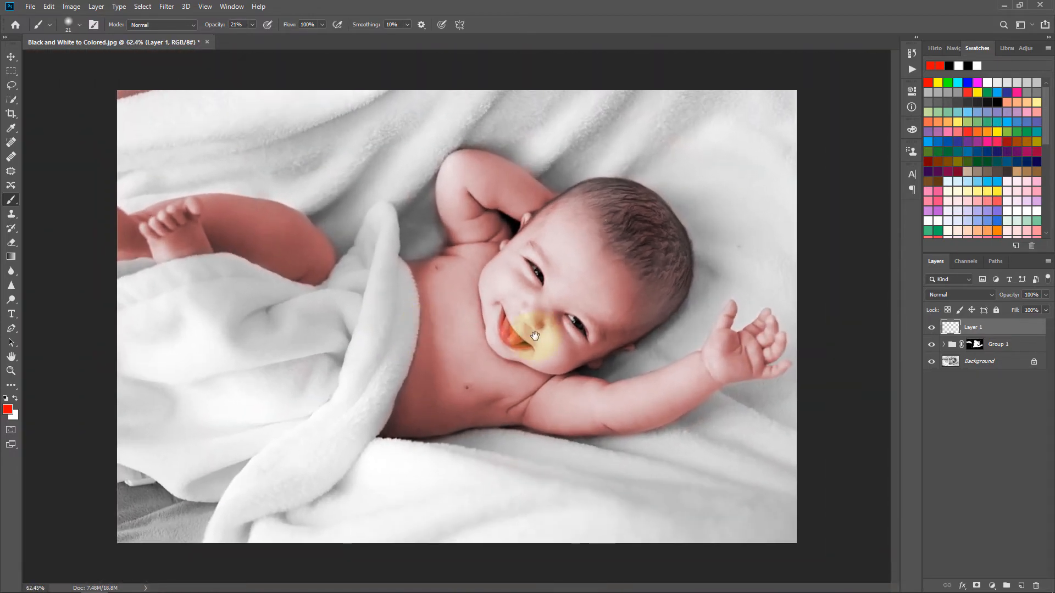
Step: Blend the red mouth layer with Multiply mode at 41% opacity and check its effect on the tongue and lips
{"action": "scroll", "coordinate": [515, 339], "scroll_direction": "up", "scroll_amount": 3}
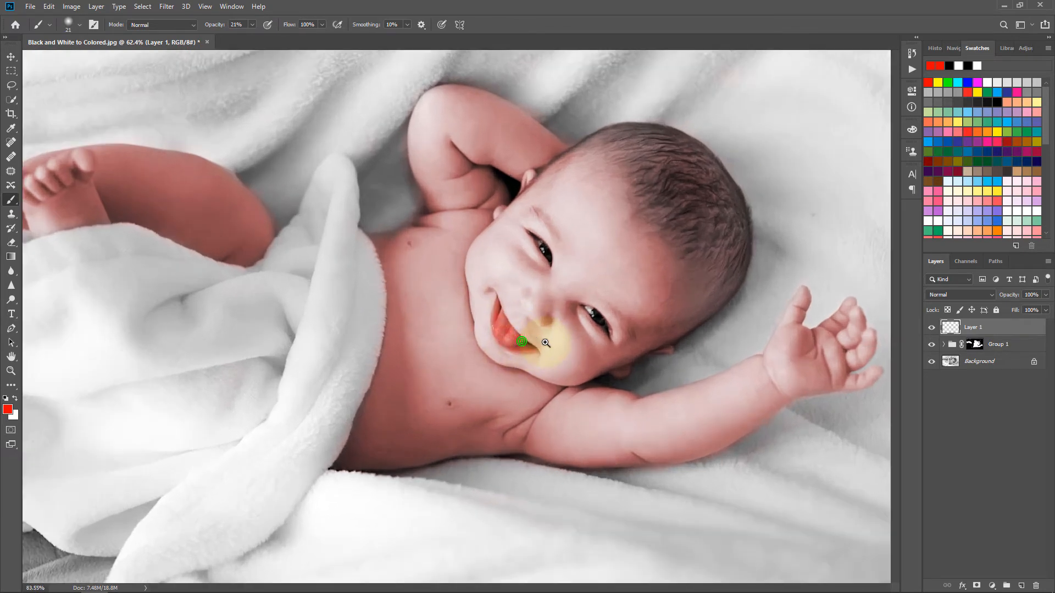
{"action": "left_click", "coordinate": [11, 56]}
{"action": "left_click", "coordinate": [1000, 327]}
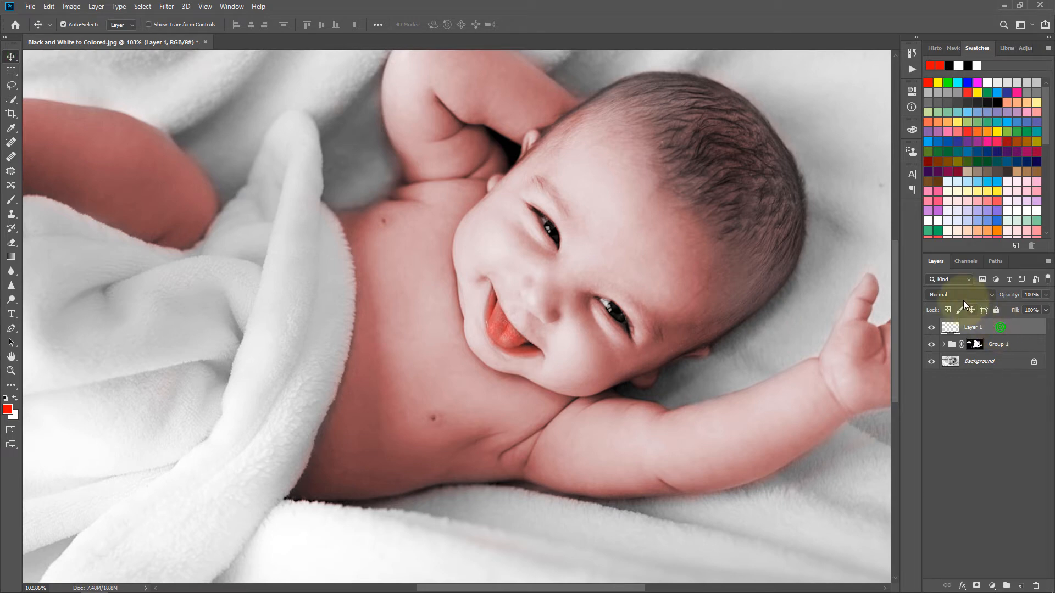
{"action": "left_click", "coordinate": [948, 294]}
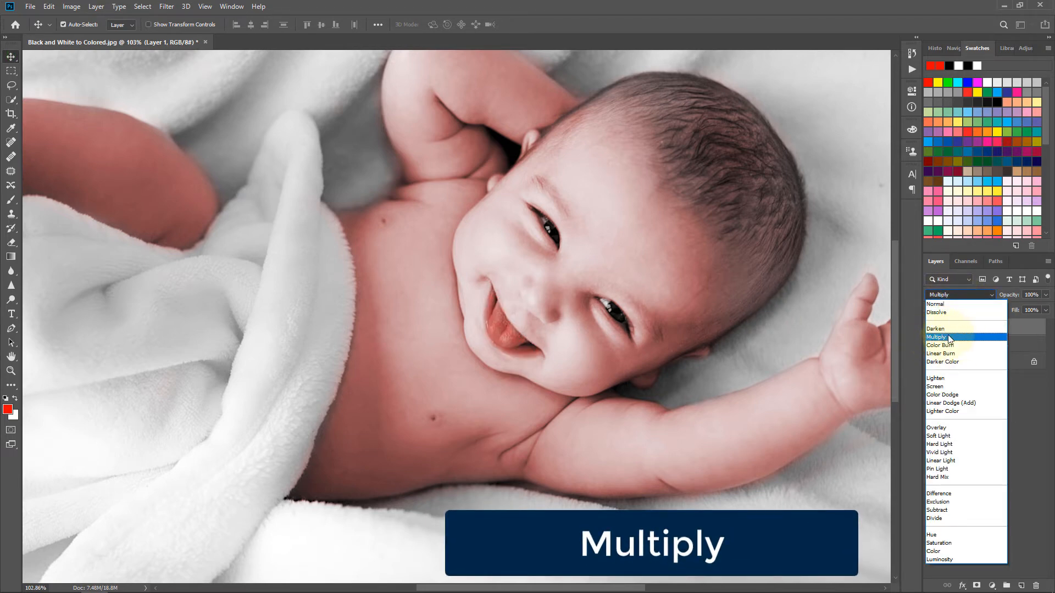
{"action": "left_click", "coordinate": [948, 336]}
{"action": "mouse_move", "coordinate": [1015, 295]}
{"action": "left_mouse_down"}
{"action": "mouse_move", "coordinate": [989, 297]}
{"action": "mouse_move", "coordinate": [1005, 298]}
{"action": "left_mouse_up"}
{"action": "left_click", "coordinate": [931, 329]}
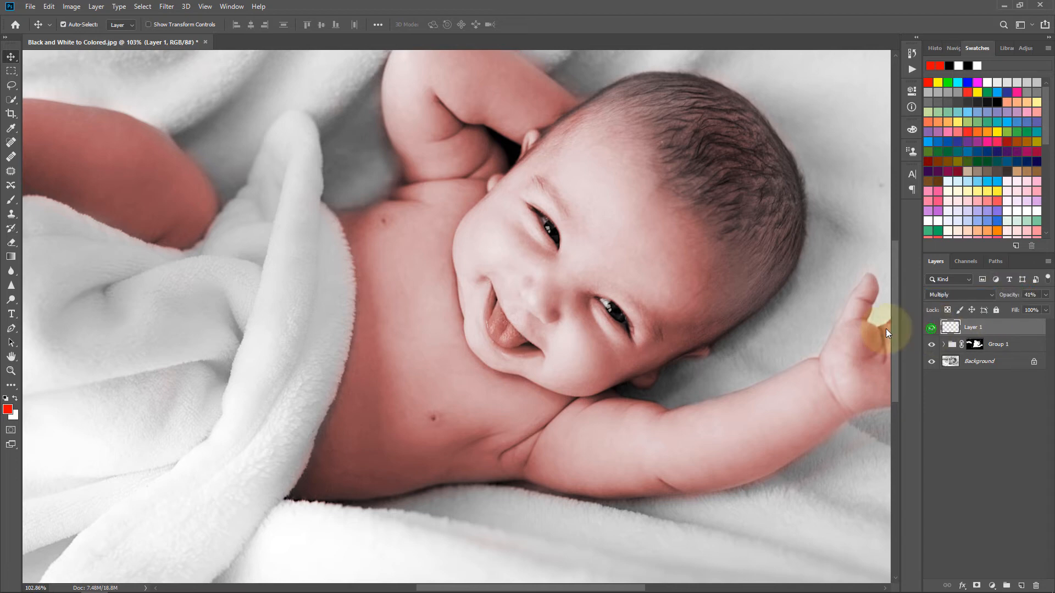
Step: Group the mouth color layer together with the skin tint group above the background
{"action": "scroll", "coordinate": [687, 297], "scroll_direction": "down", "scroll_amount": 3}
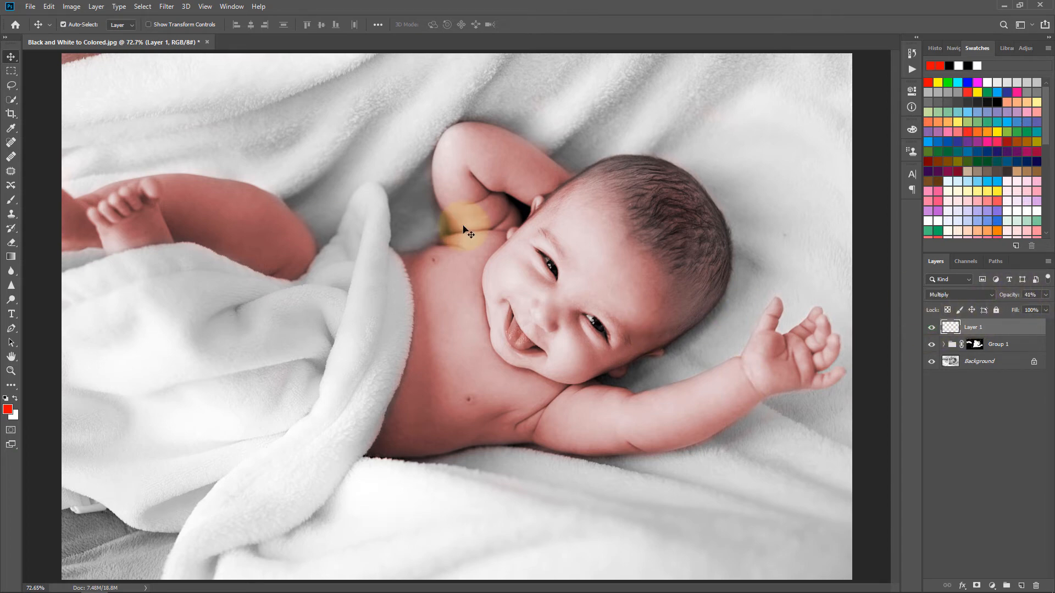
{"action": "mouse_move", "coordinate": [674, 322]}
{"action": "left_mouse_down"}
{"action": "mouse_move", "coordinate": [655, 321]}
{"action": "mouse_move", "coordinate": [671, 329]}
{"action": "left_mouse_up"}
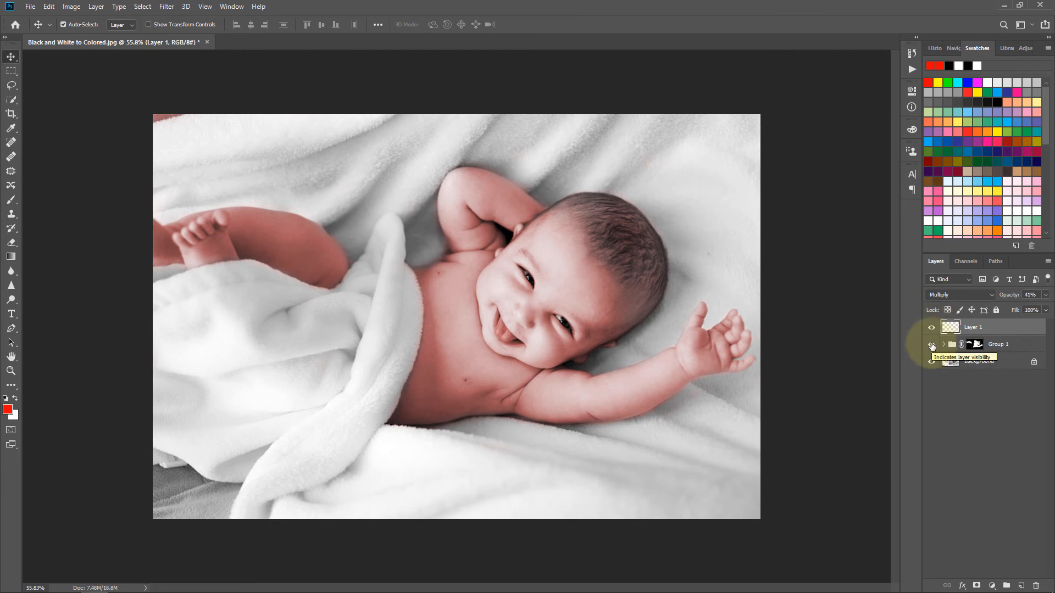
{"action": "left_click", "coordinate": [1001, 345], "text": "ctrl"}
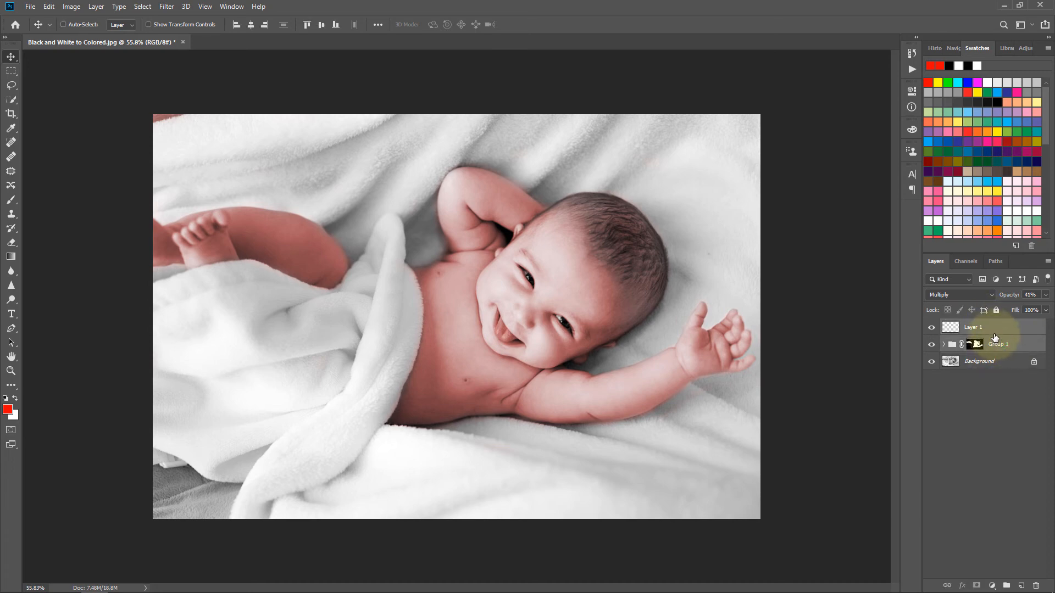
{"action": "key", "text": "ctrl+g"}
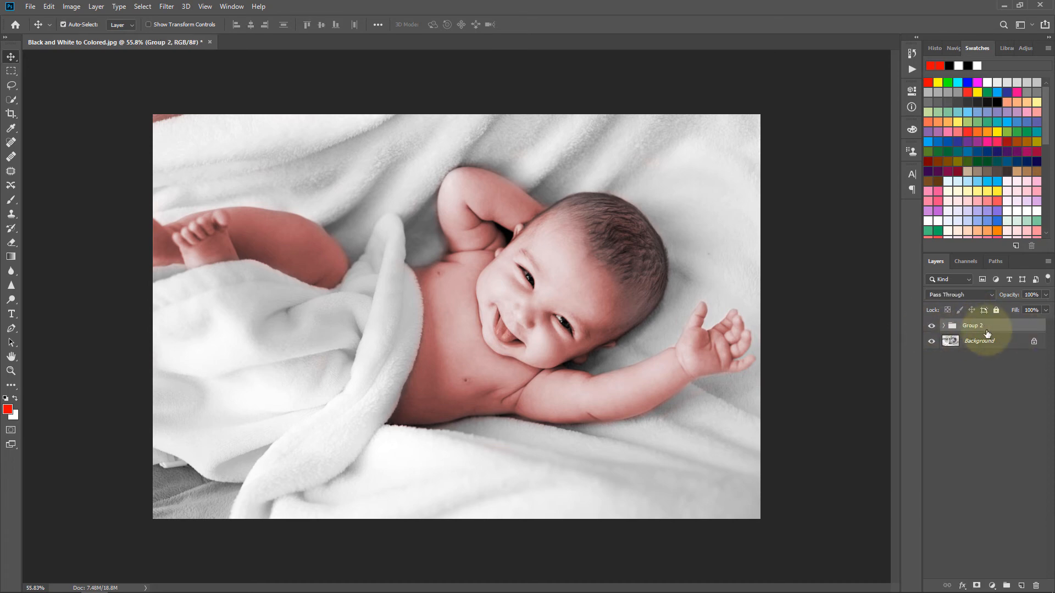
Step: Compare the photo before and after colorizing by hiding and showing the combined color group twice
{"action": "left_click", "coordinate": [932, 326]}
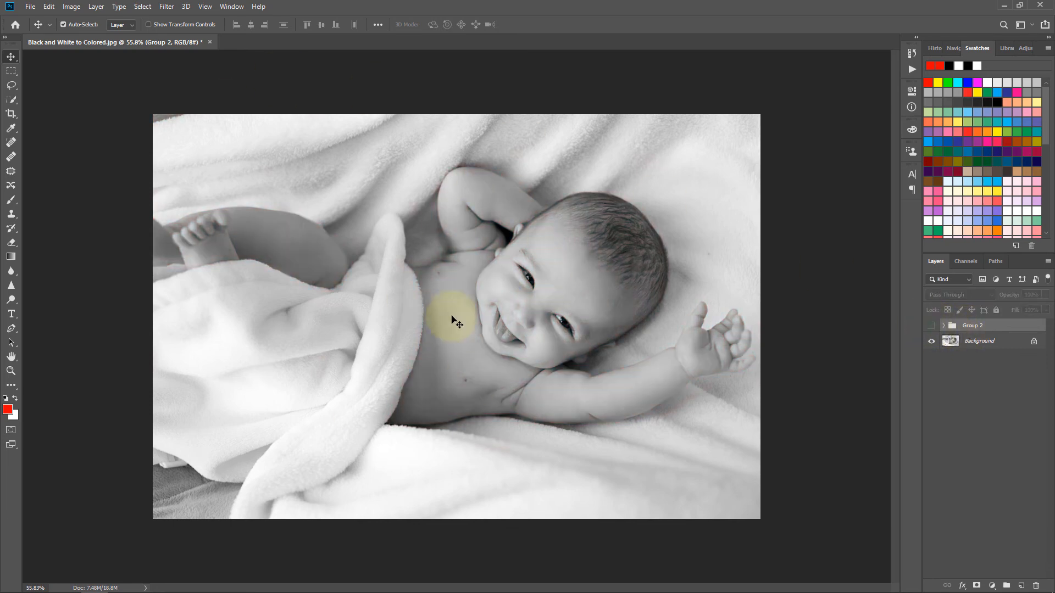
{"action": "scroll", "coordinate": [452, 319], "scroll_direction": "up", "scroll_amount": 2}
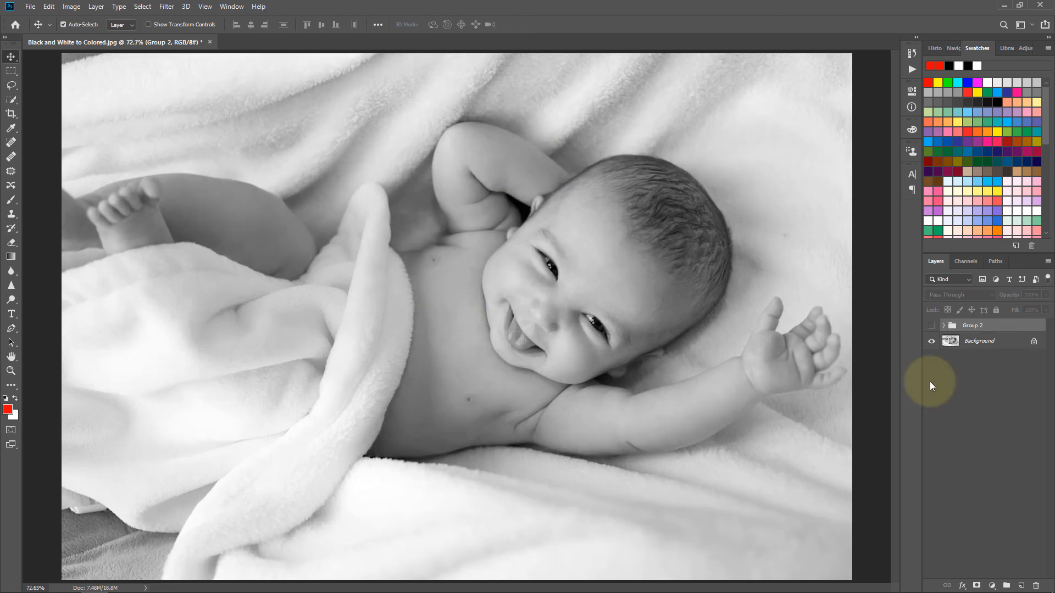
{"action": "left_click", "coordinate": [932, 326]}
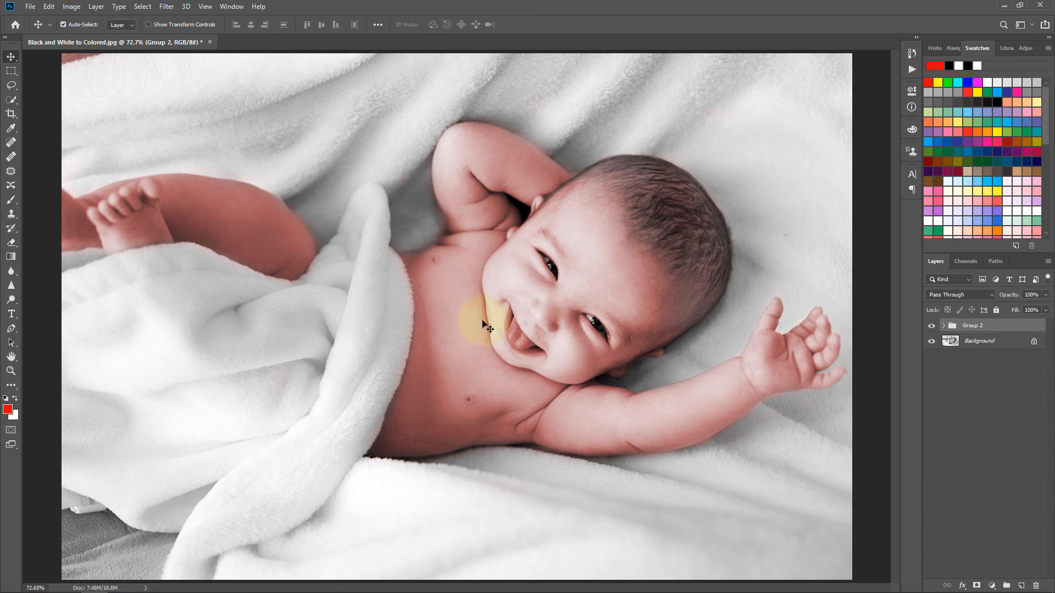
{"action": "left_click", "coordinate": [932, 327]}
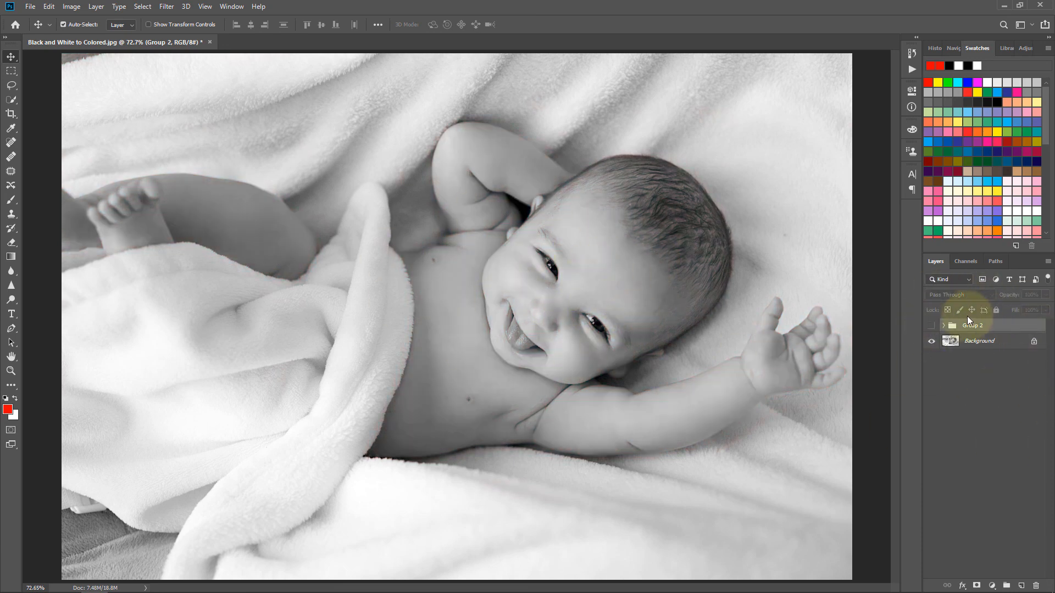
{"action": "left_click", "coordinate": [932, 327]}
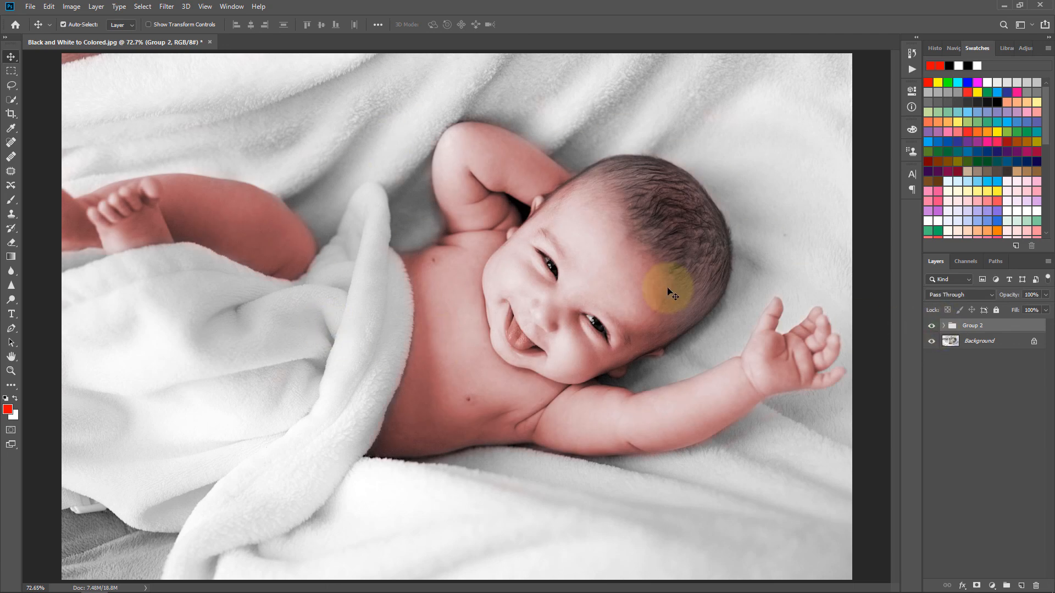